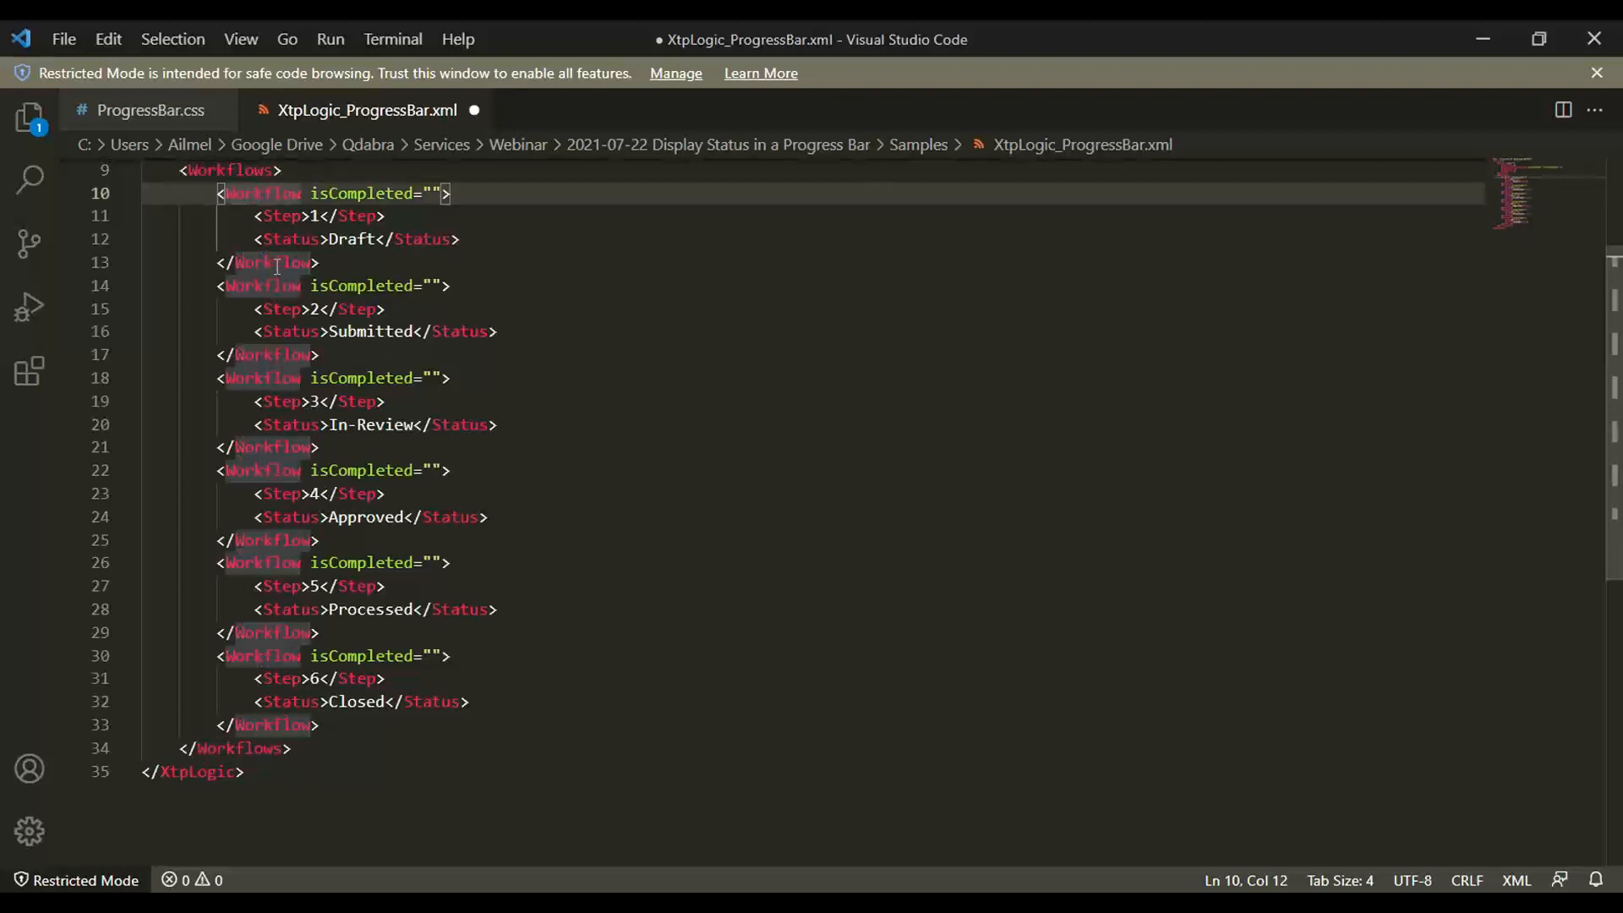
# - Examine the step numbers and status labels of the Workflow entries in XtpLogic_ProgressBar.xml
pyautogui.click(278, 263)
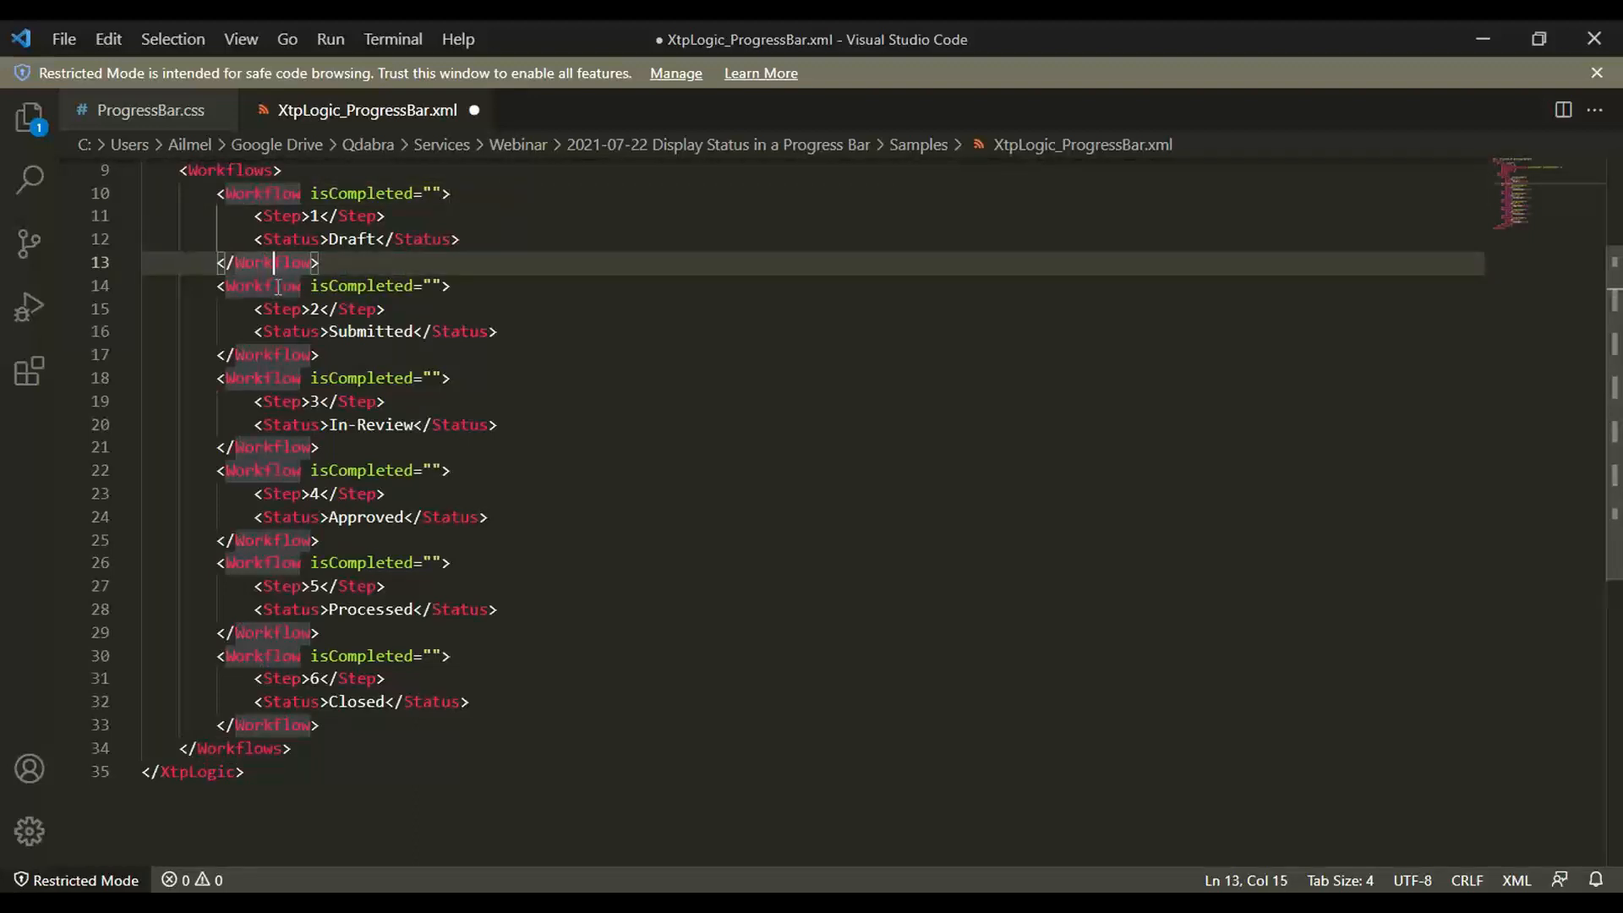
pyautogui.click(276, 286)
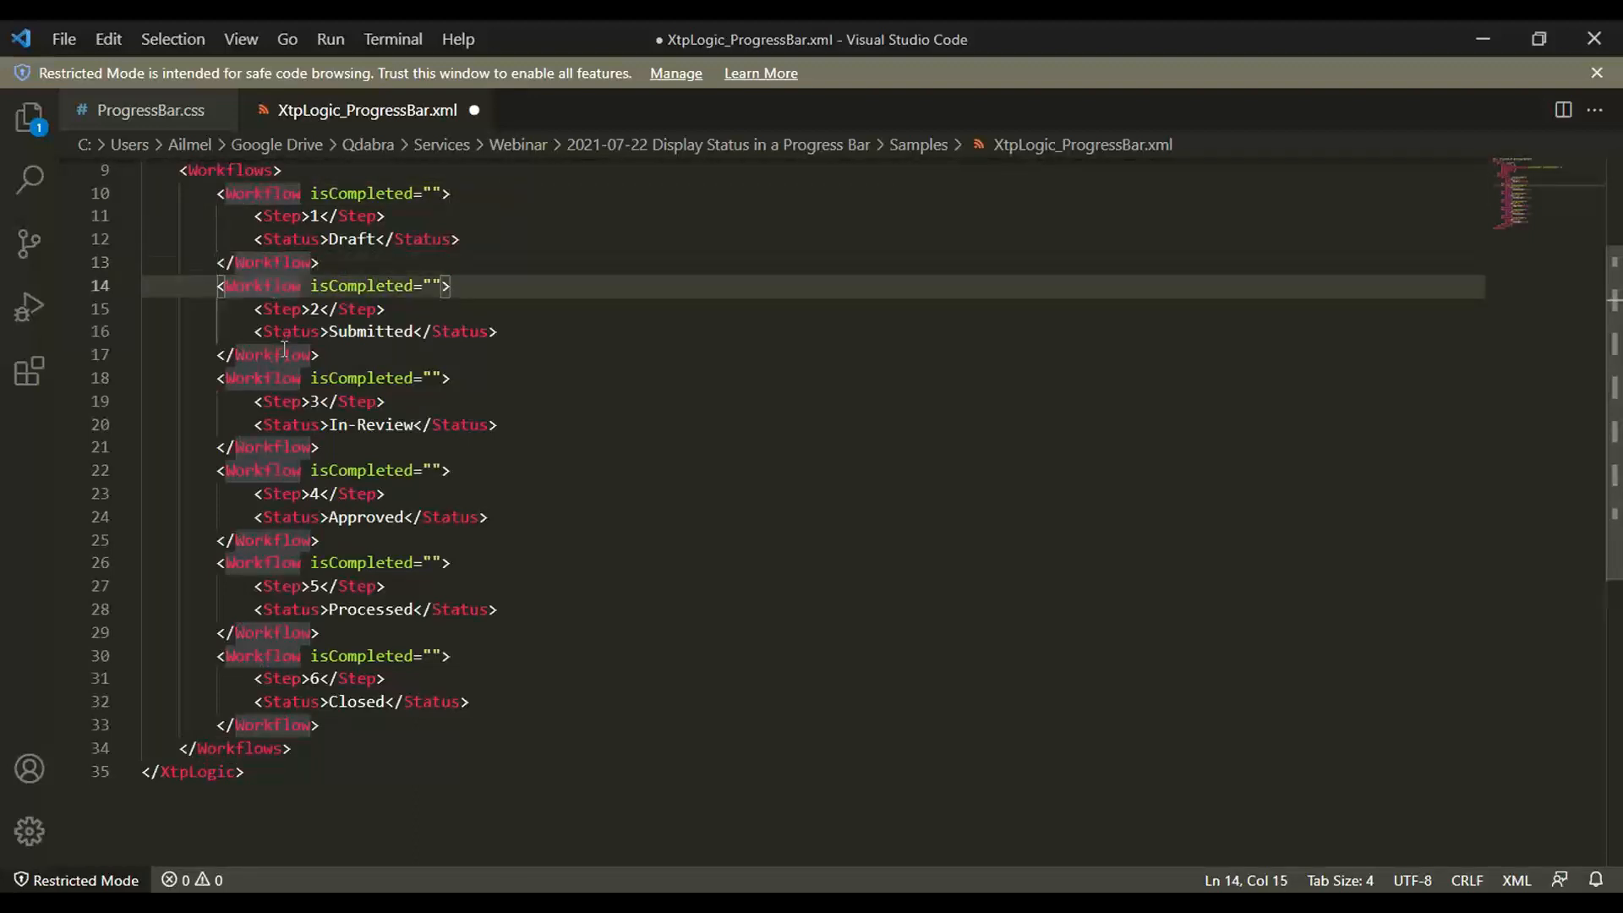
pyautogui.click(318, 217)
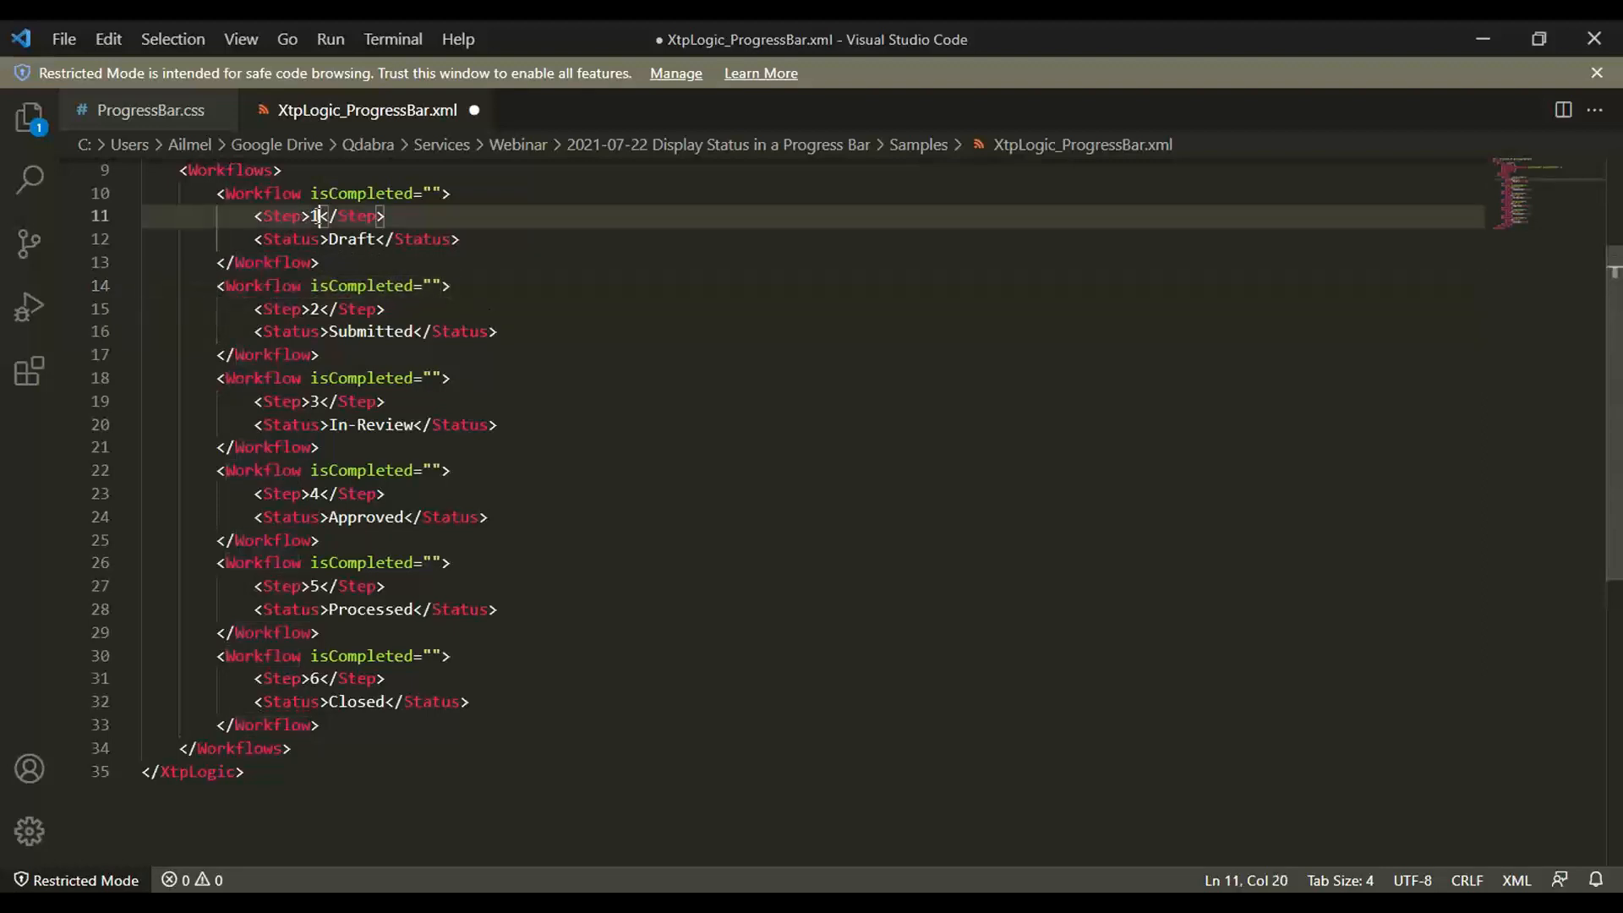
pyautogui.click(319, 309)
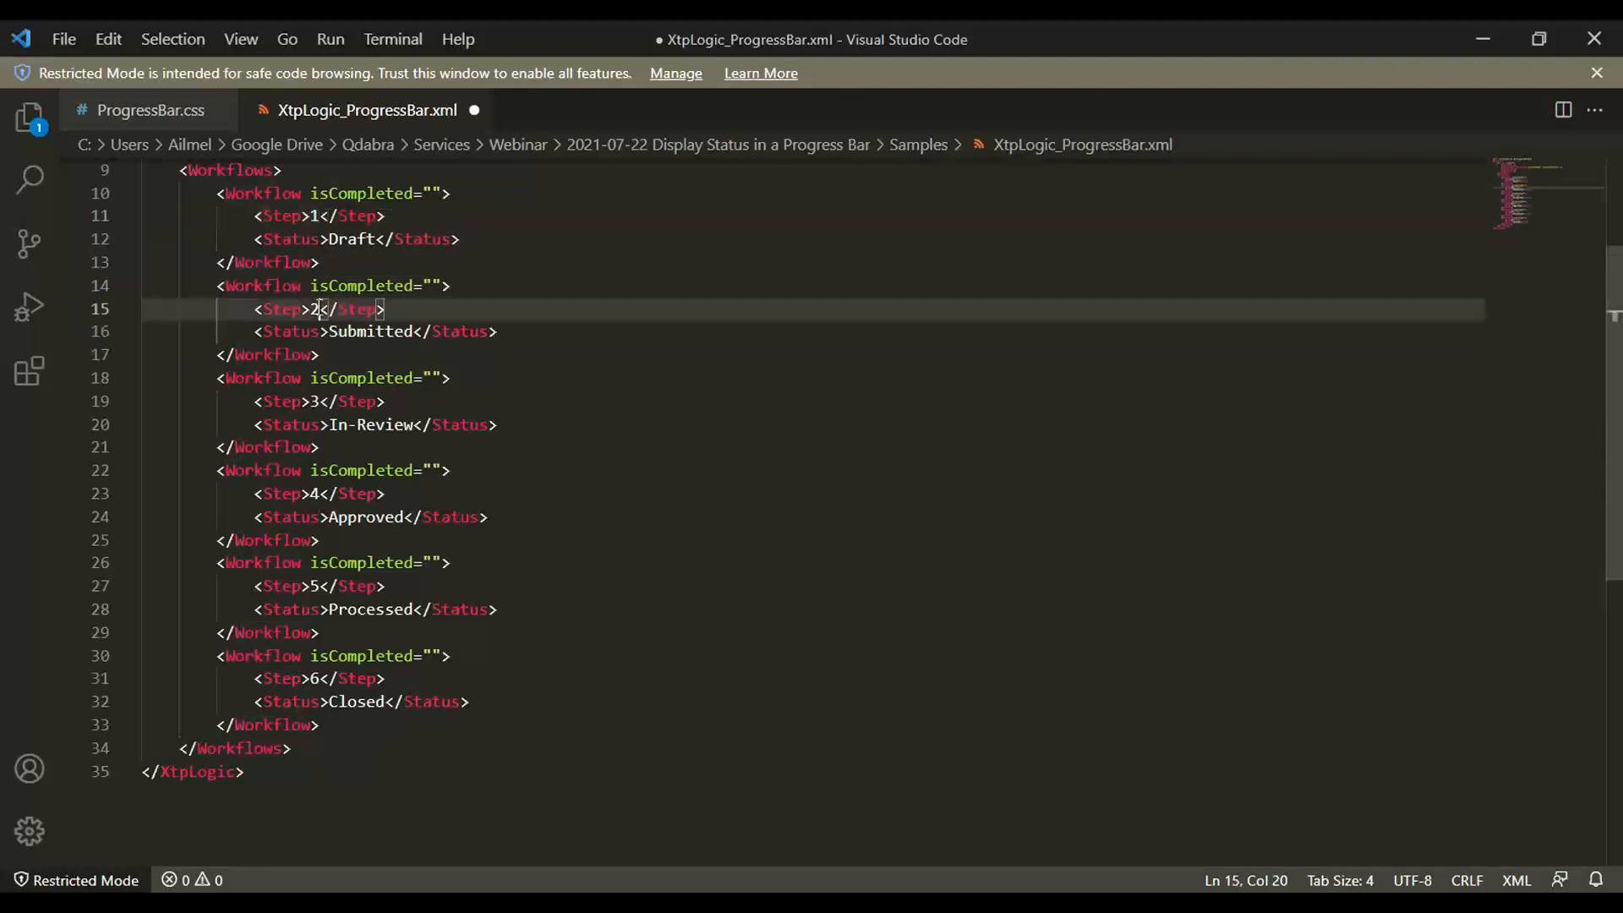
pyautogui.click(348, 241)
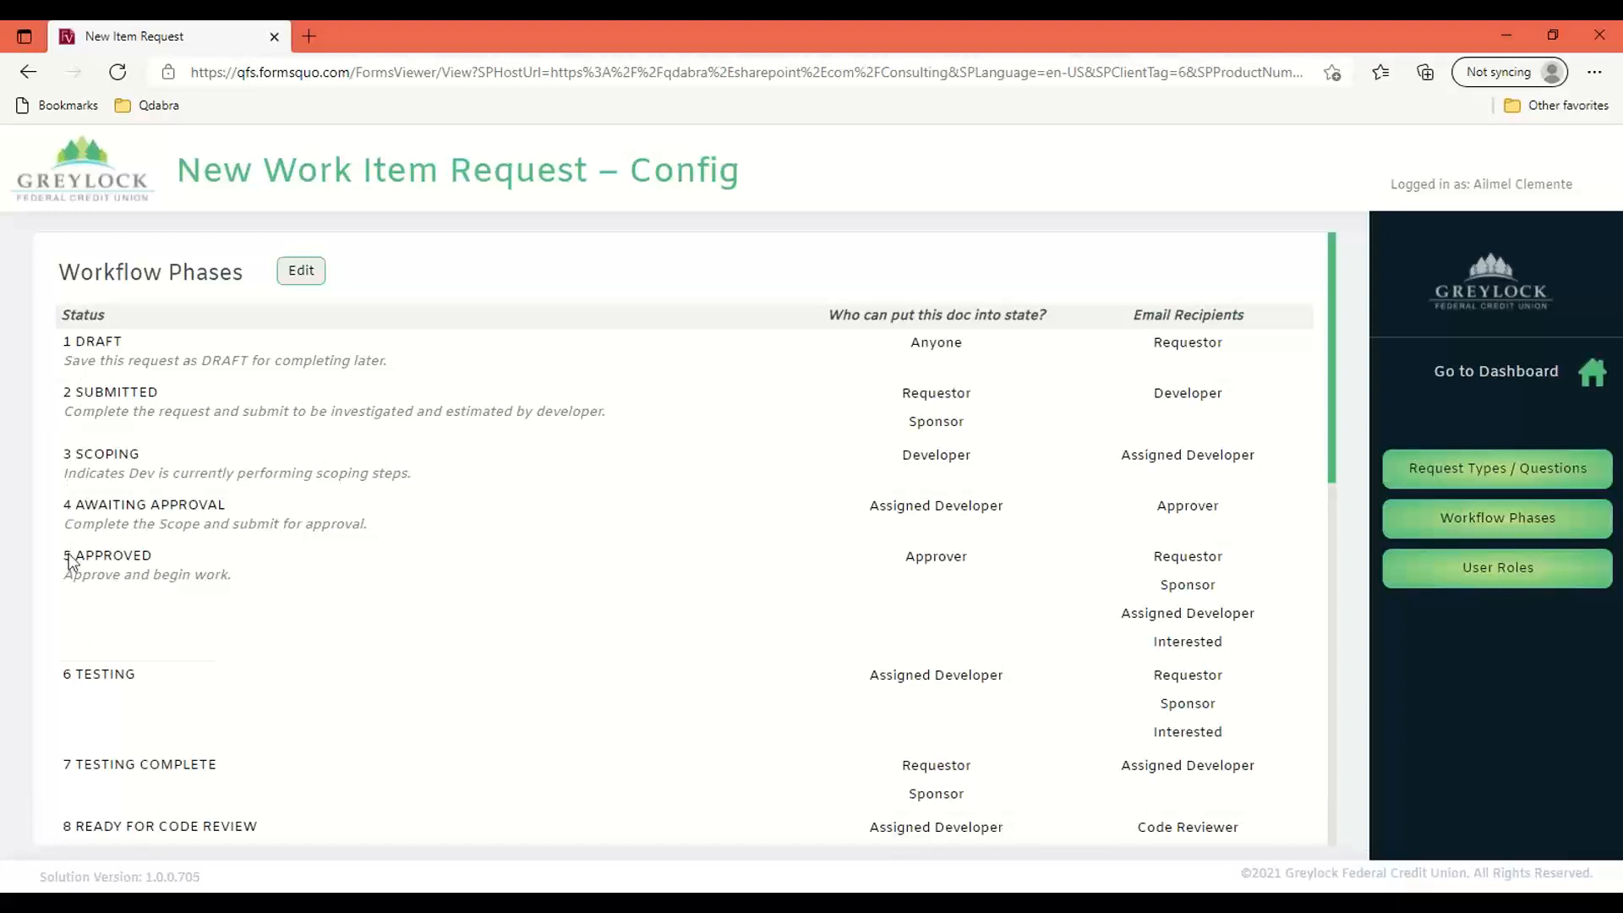
# - Open the Workflow Phases for editing in the New Work Item Request config form and review each phase's definition, permitted roles and e-mail recipients
pyautogui.click(308, 275)
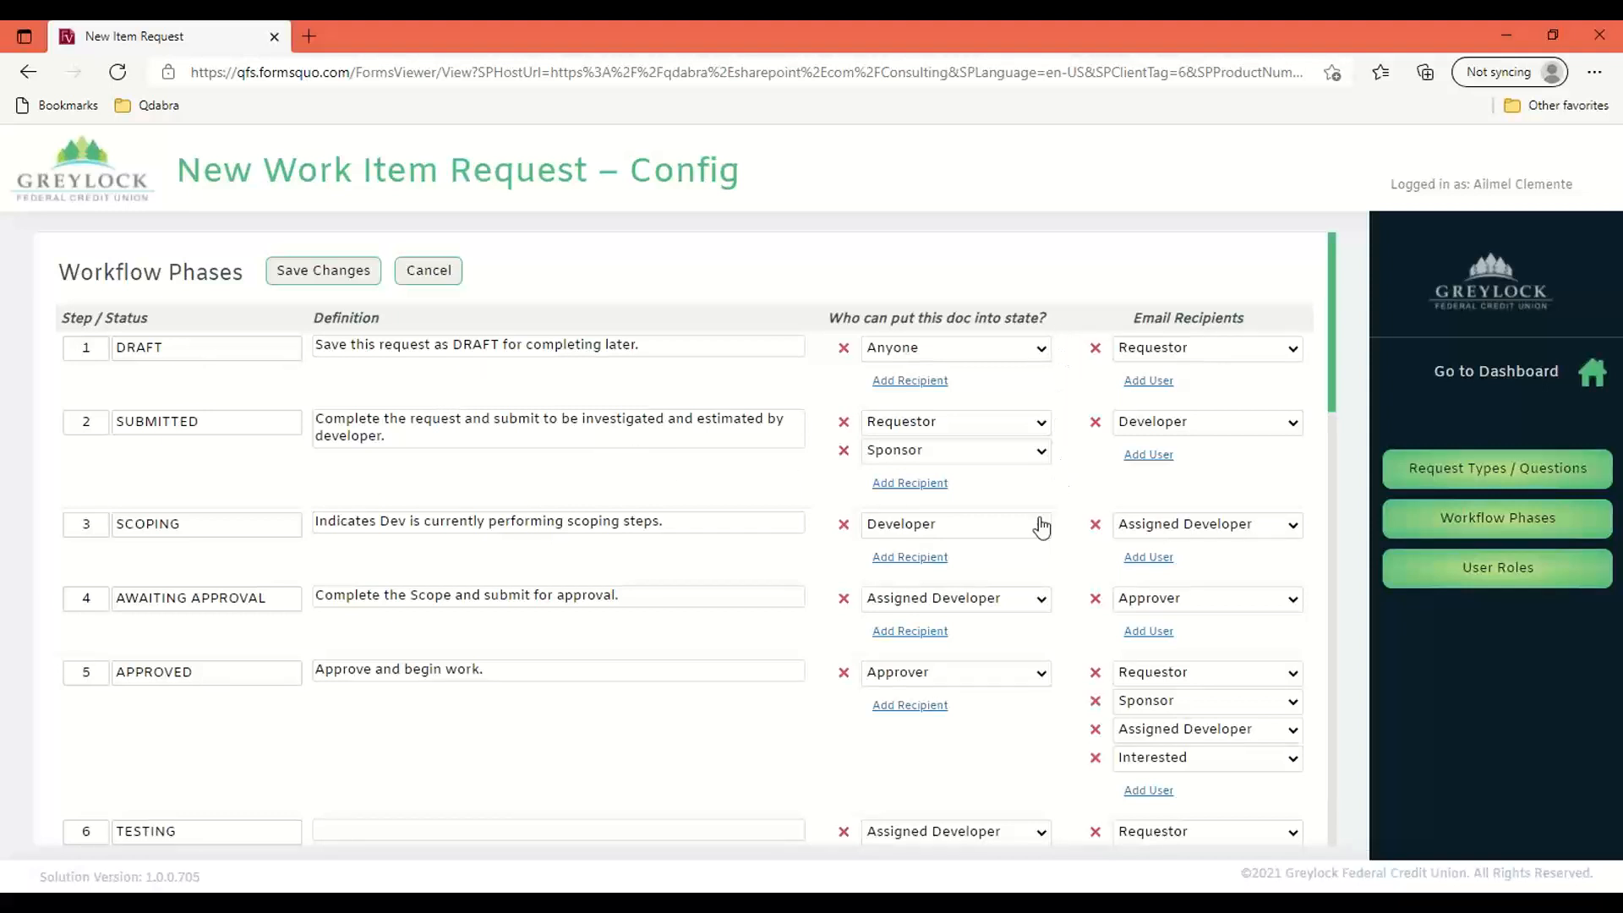
pyautogui.scroll(-1, 1040, 500)
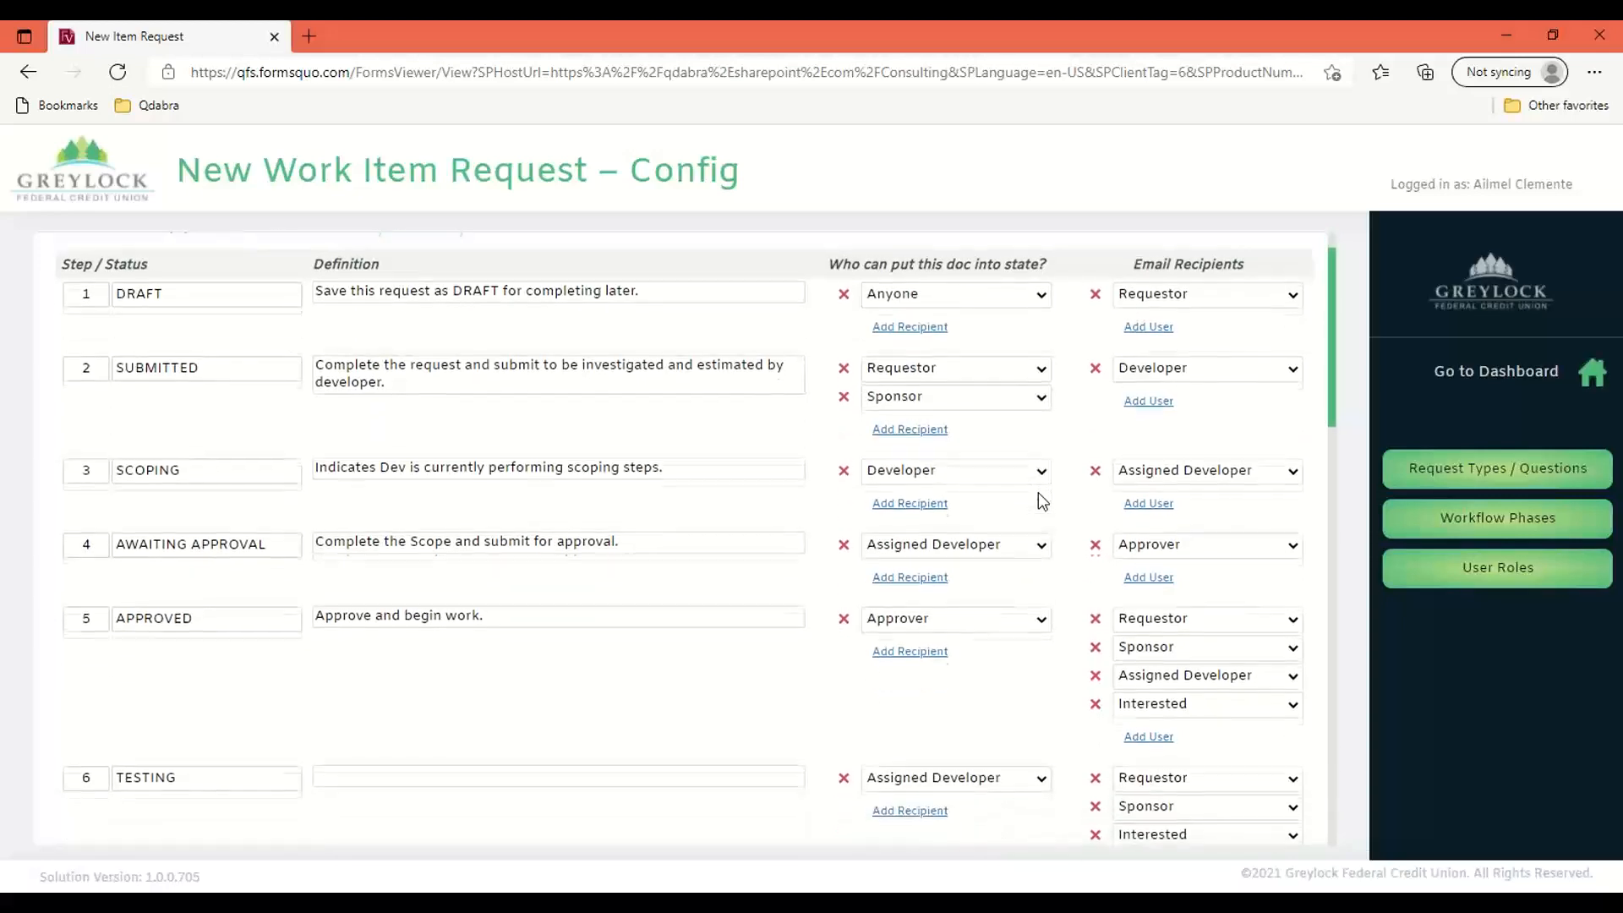
pyautogui.scroll(-1, 1041, 501)
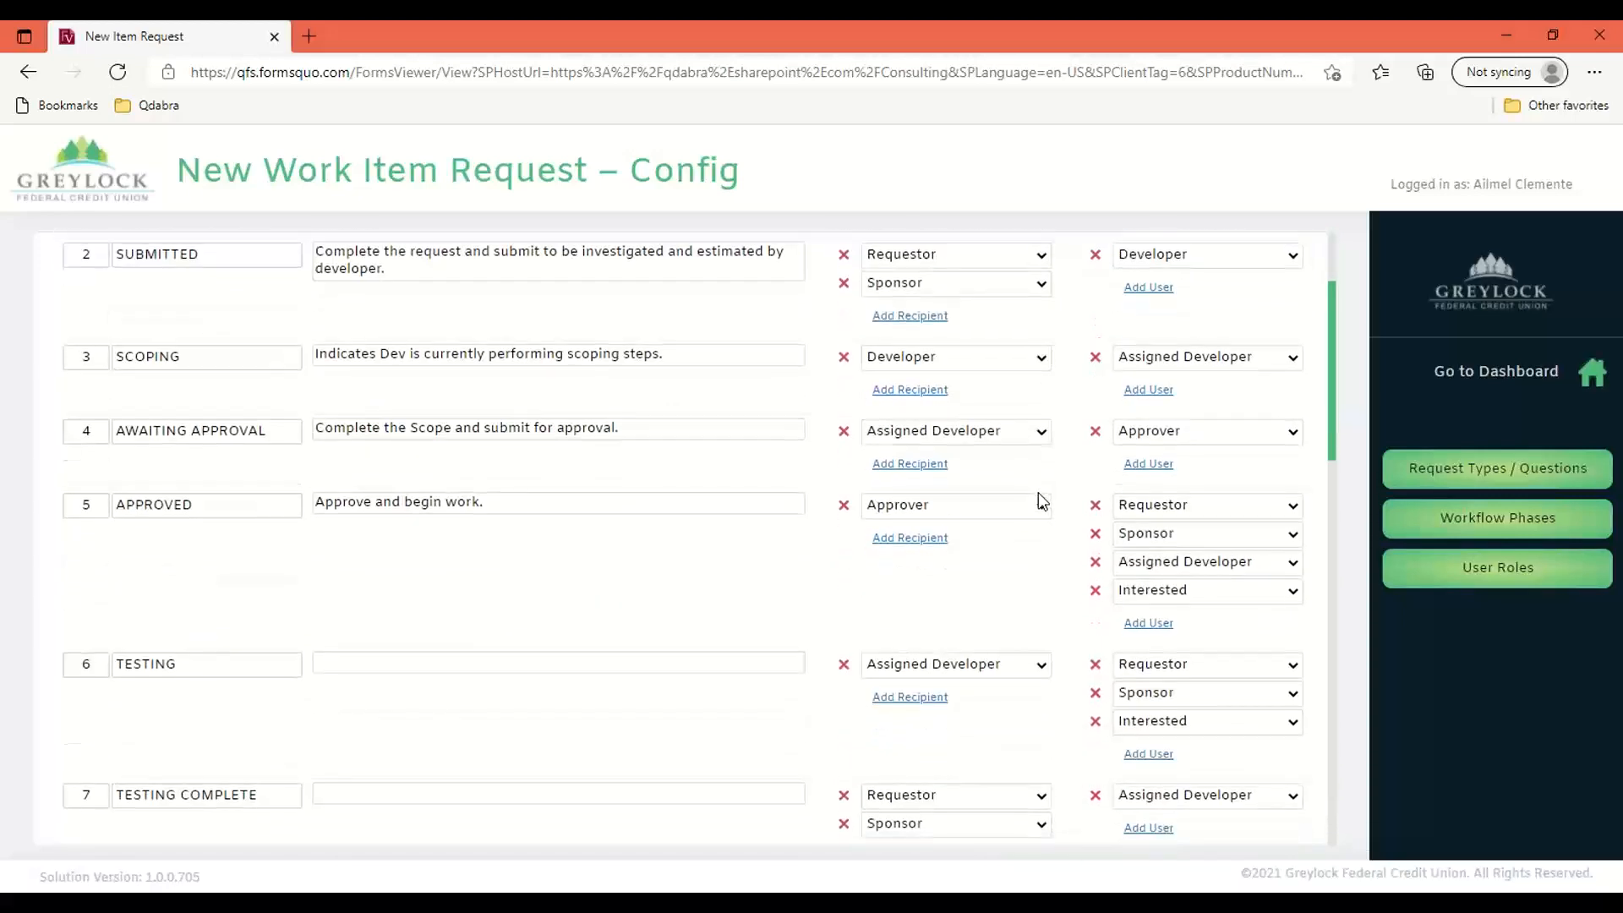
pyautogui.scroll(2, 1042, 501)
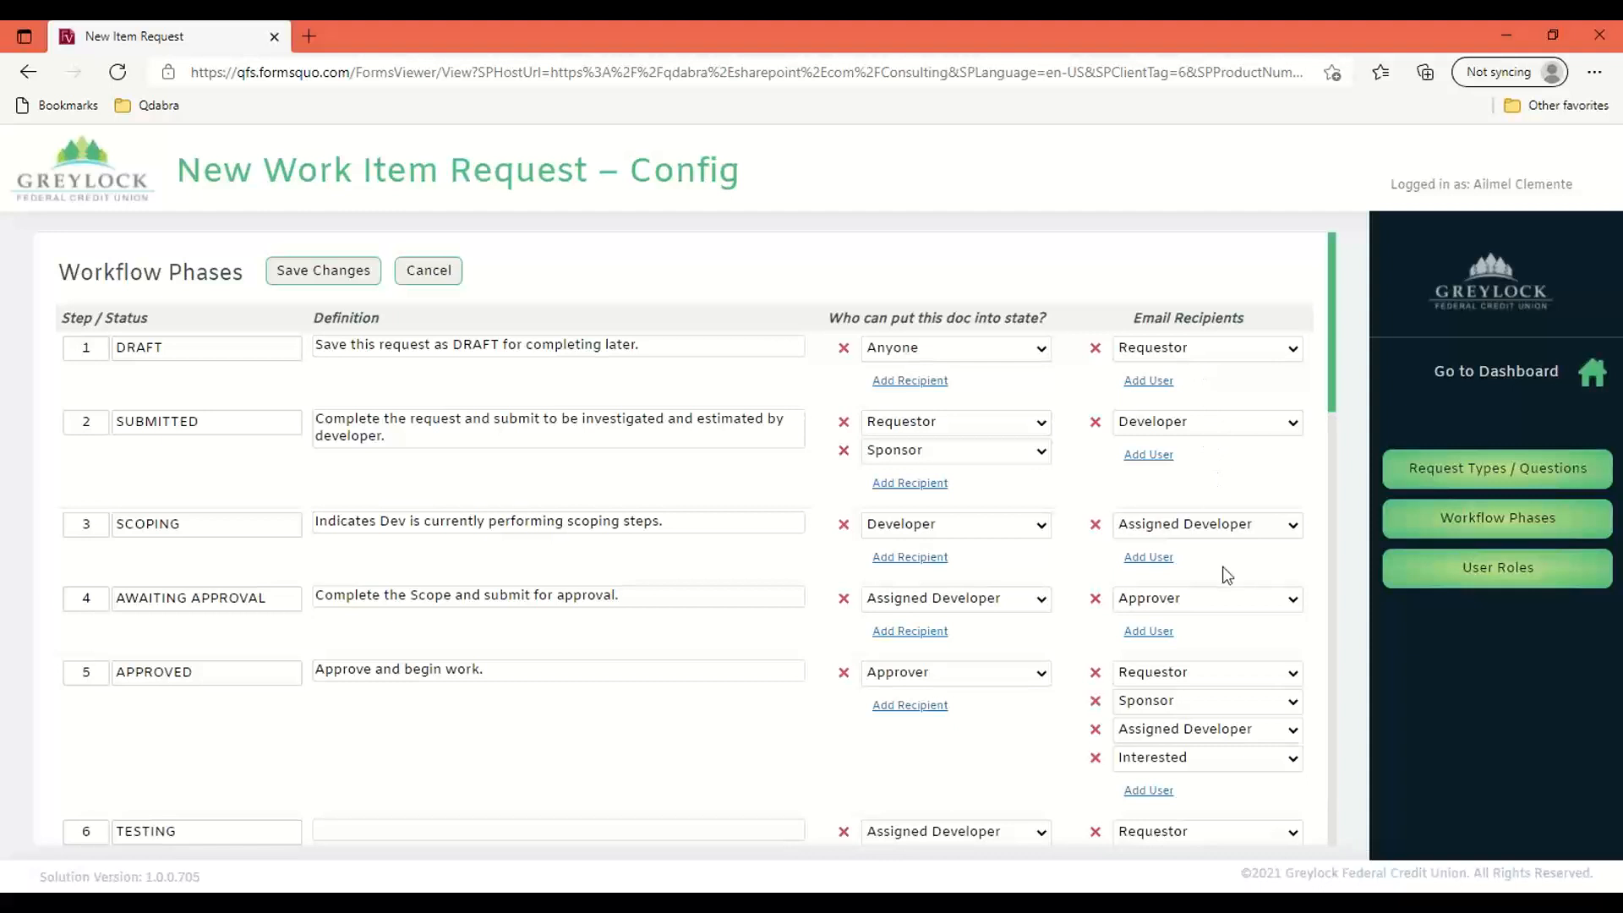
pyautogui.scroll(-1, 1228, 575)
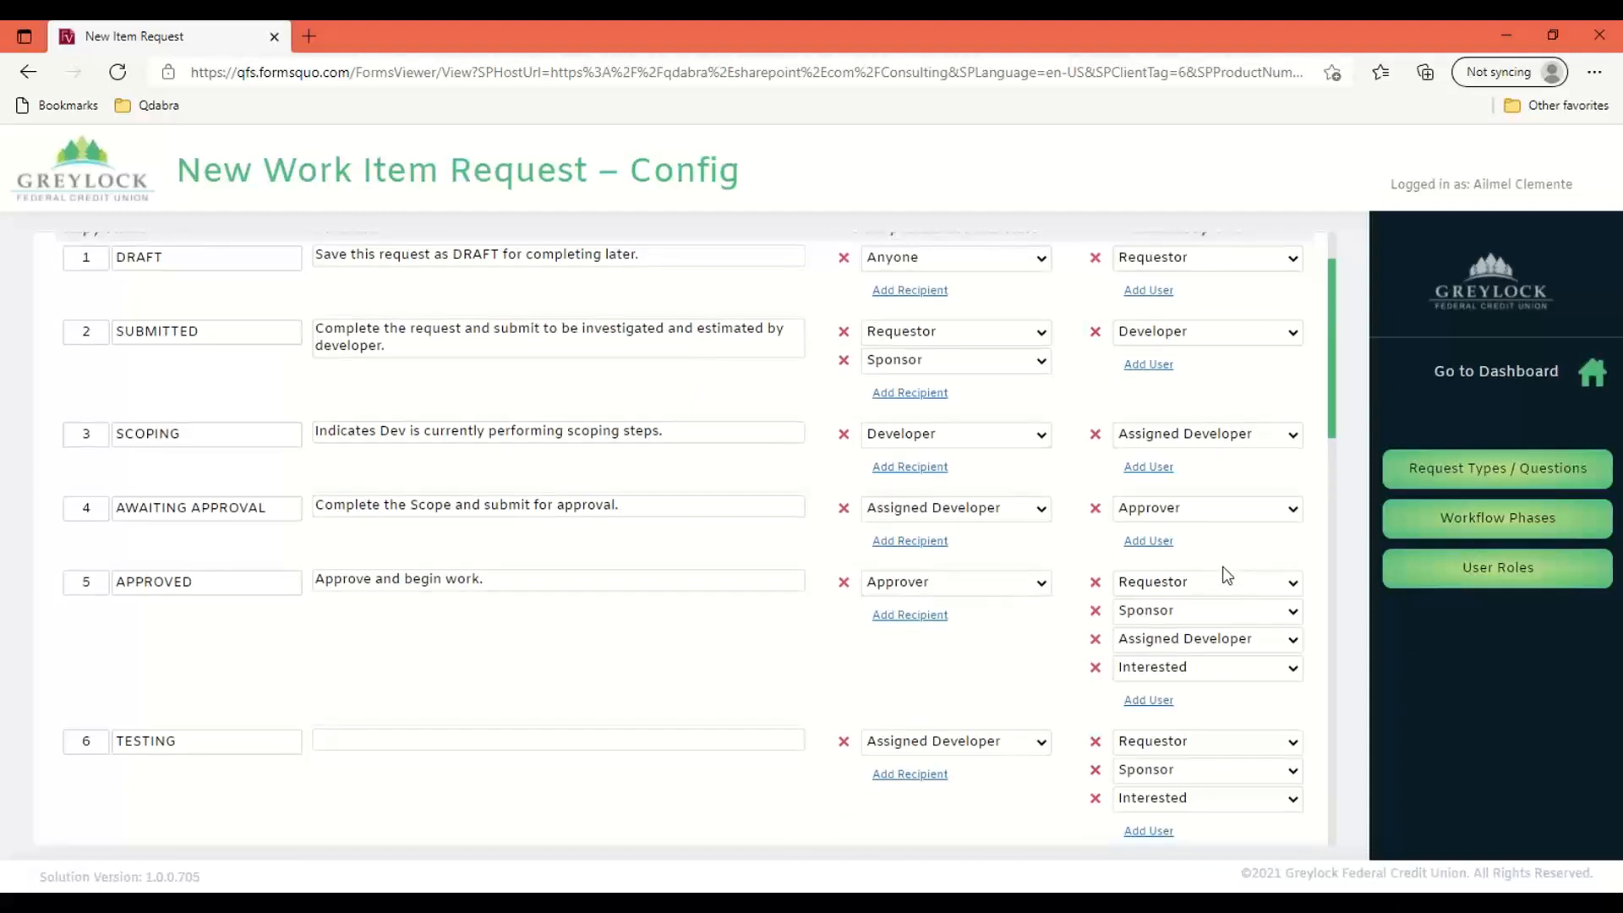
pyautogui.scroll(-1, 1228, 575)
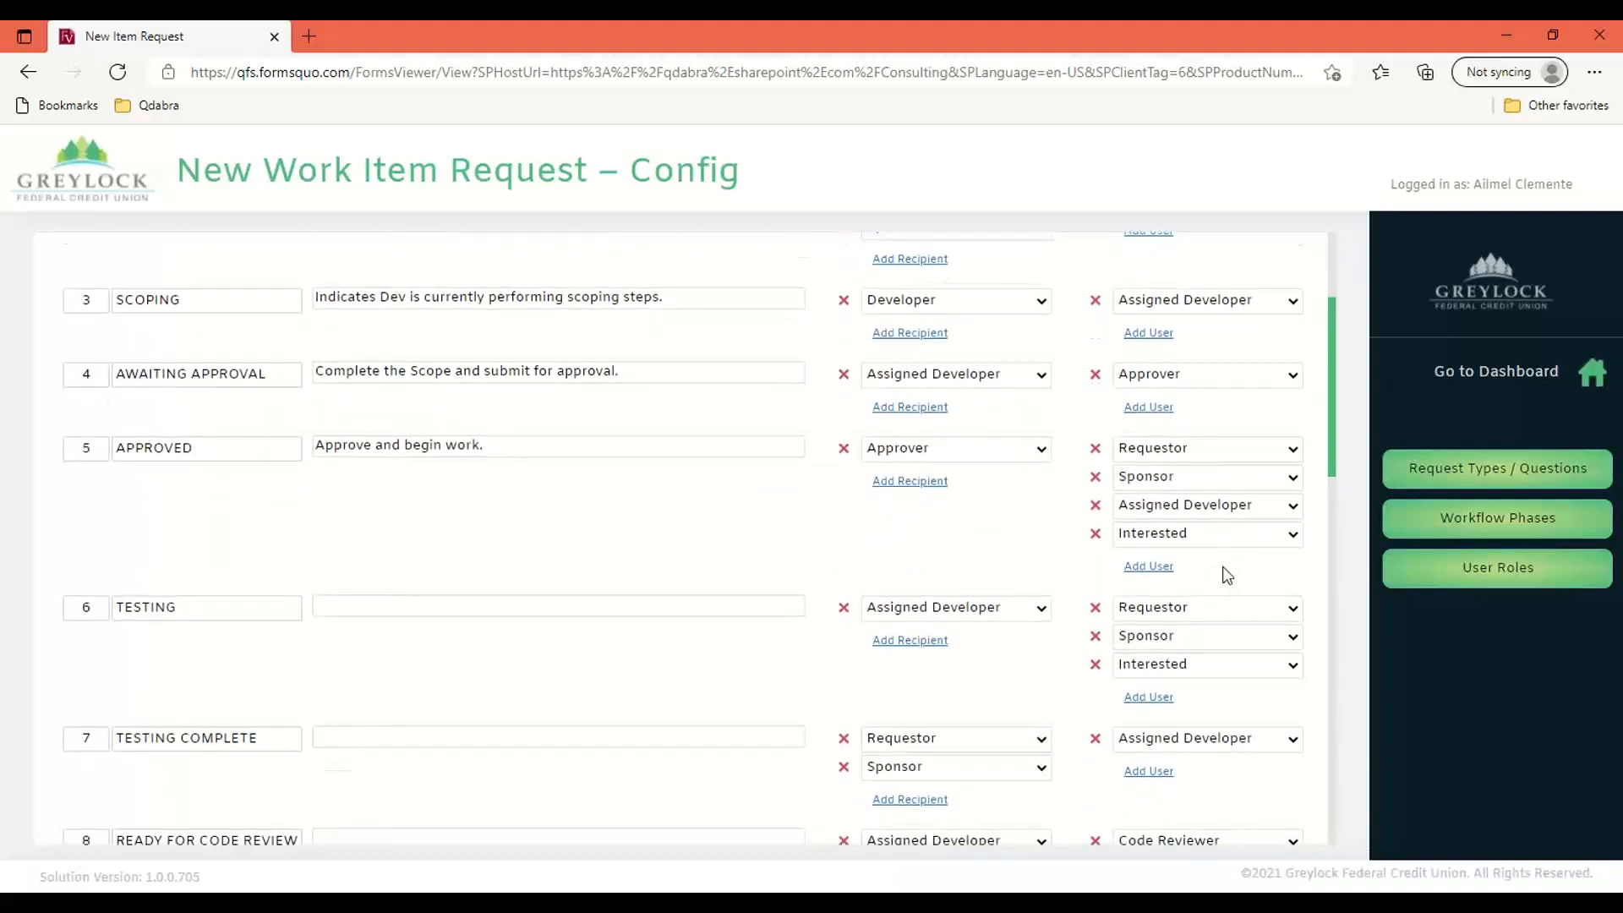
pyautogui.scroll(2, 1227, 575)
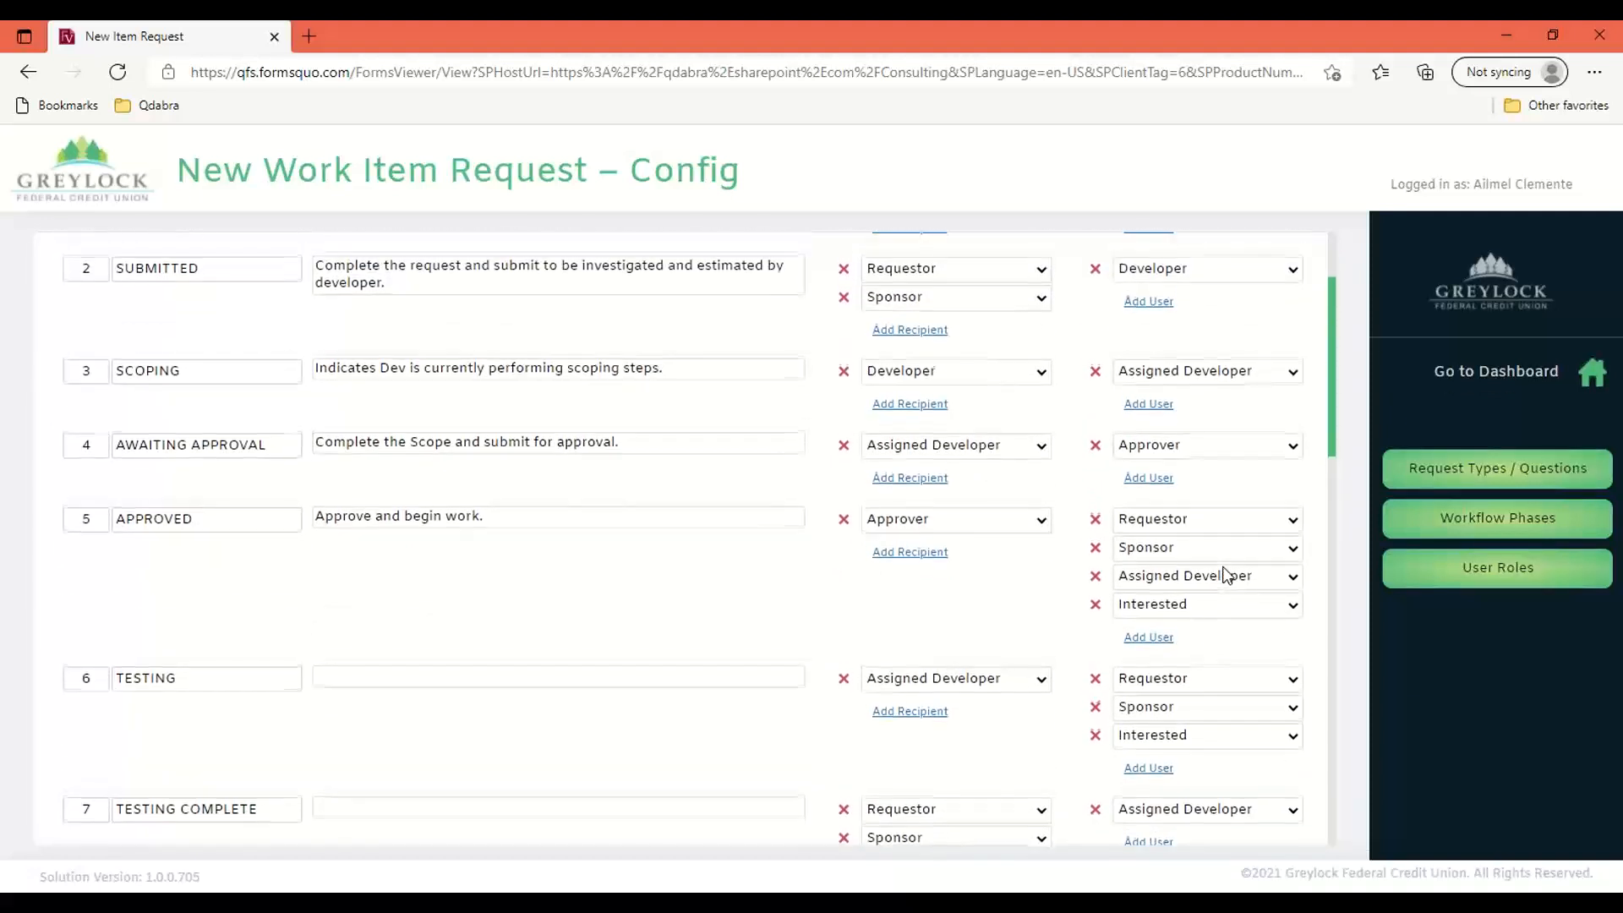
pyautogui.scroll(1, 1228, 575)
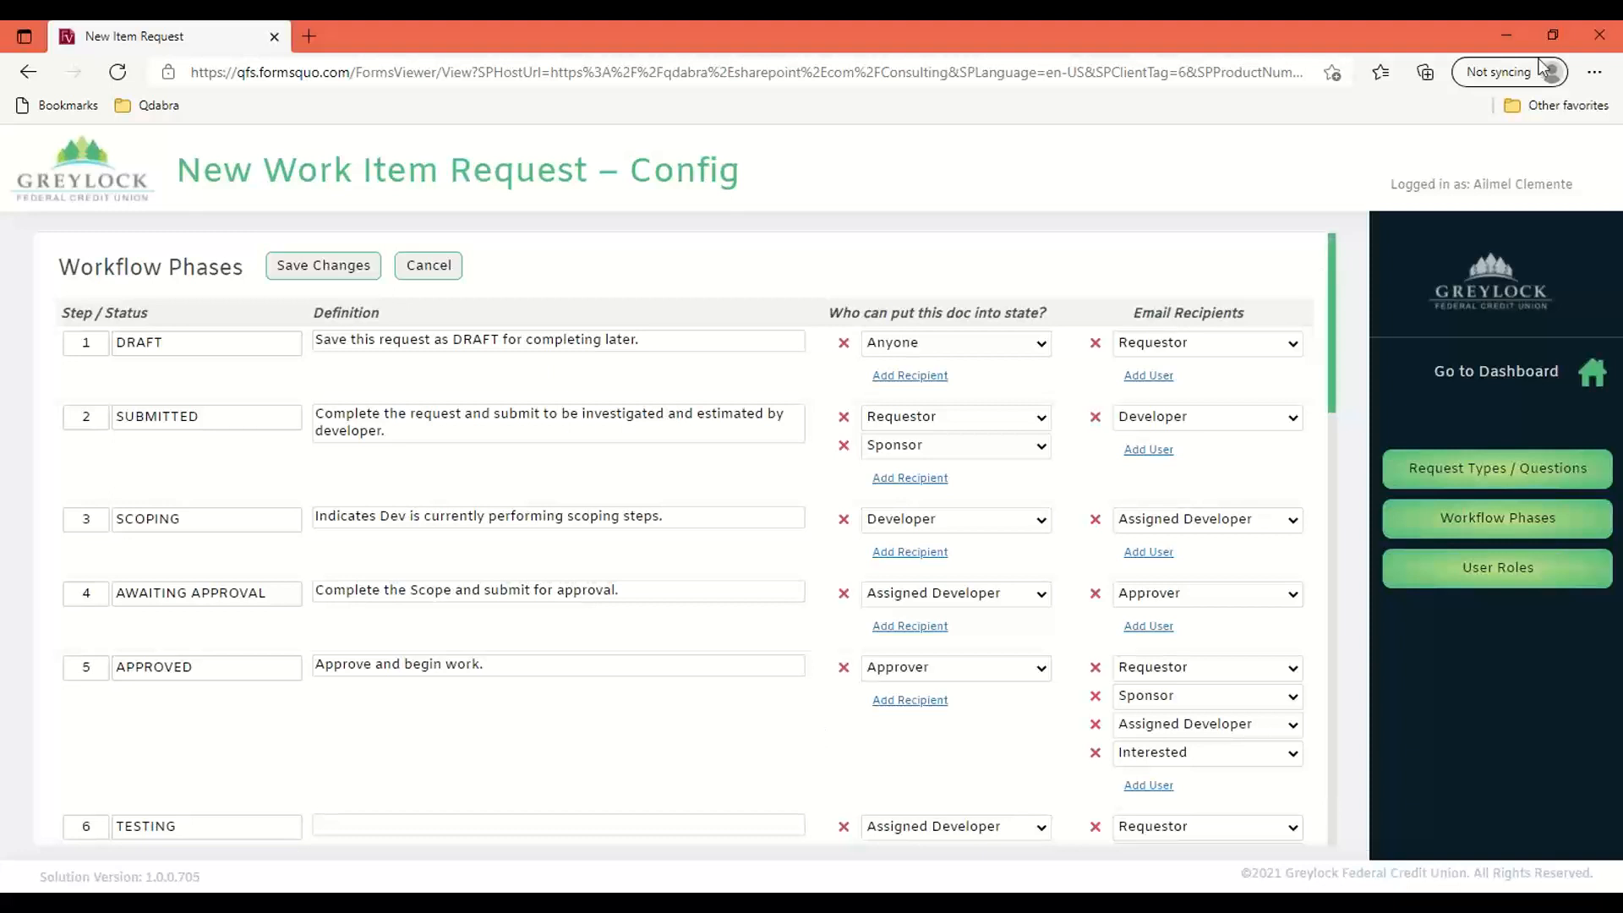
# - Switch to the Config Form in the other browser window, reload it and review the Central Flows workflow steps
pyautogui.click(1509, 36)
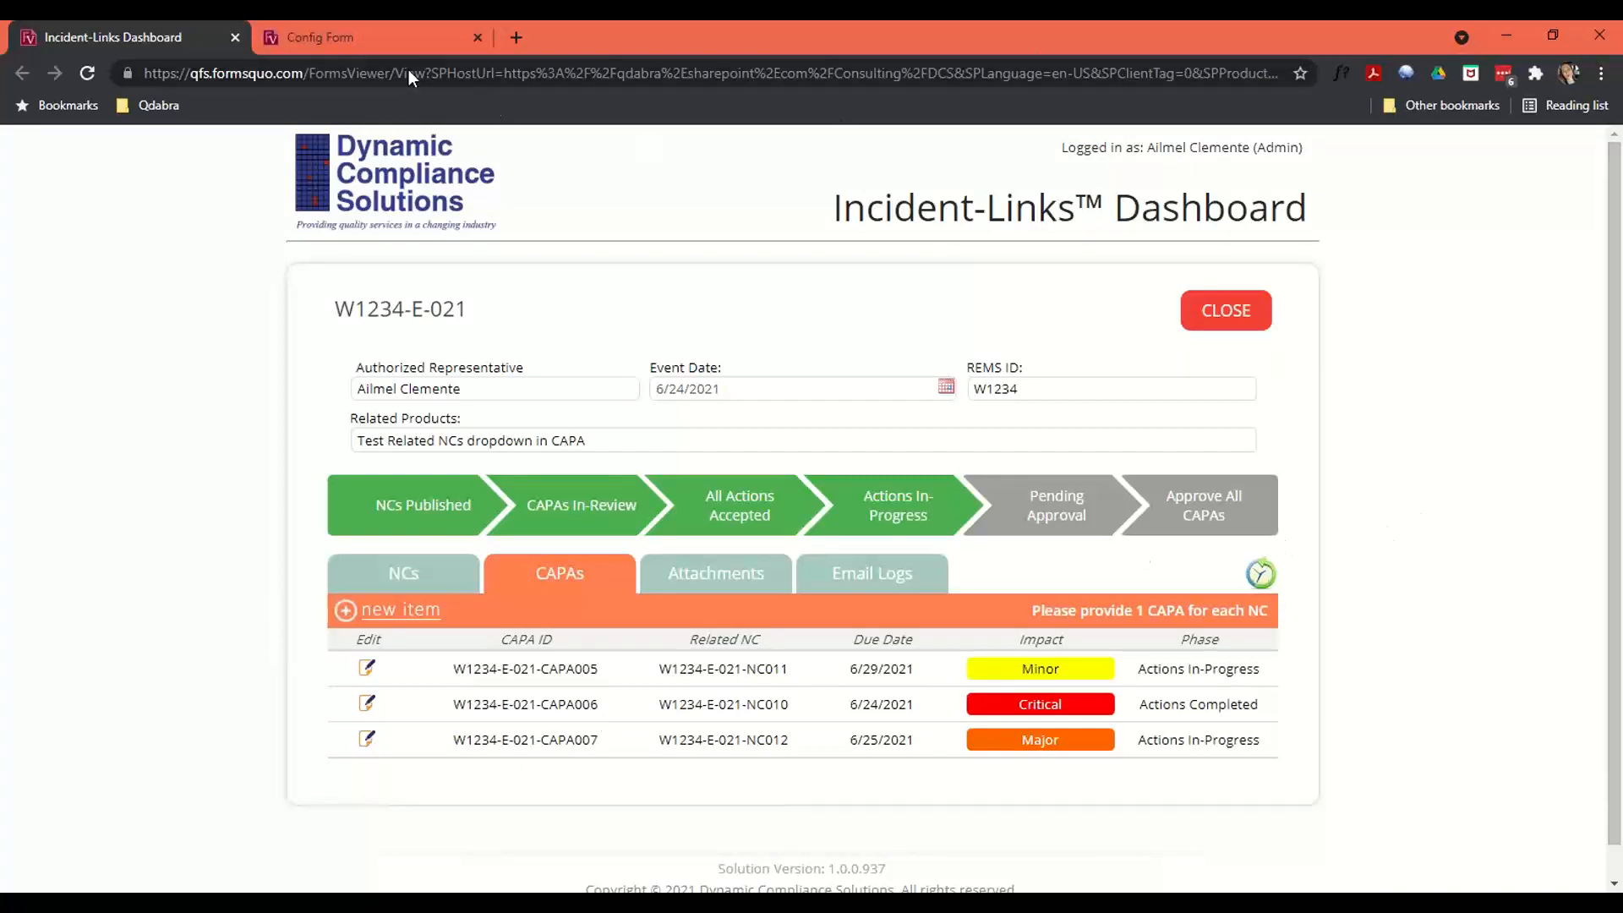
pyautogui.click(368, 43)
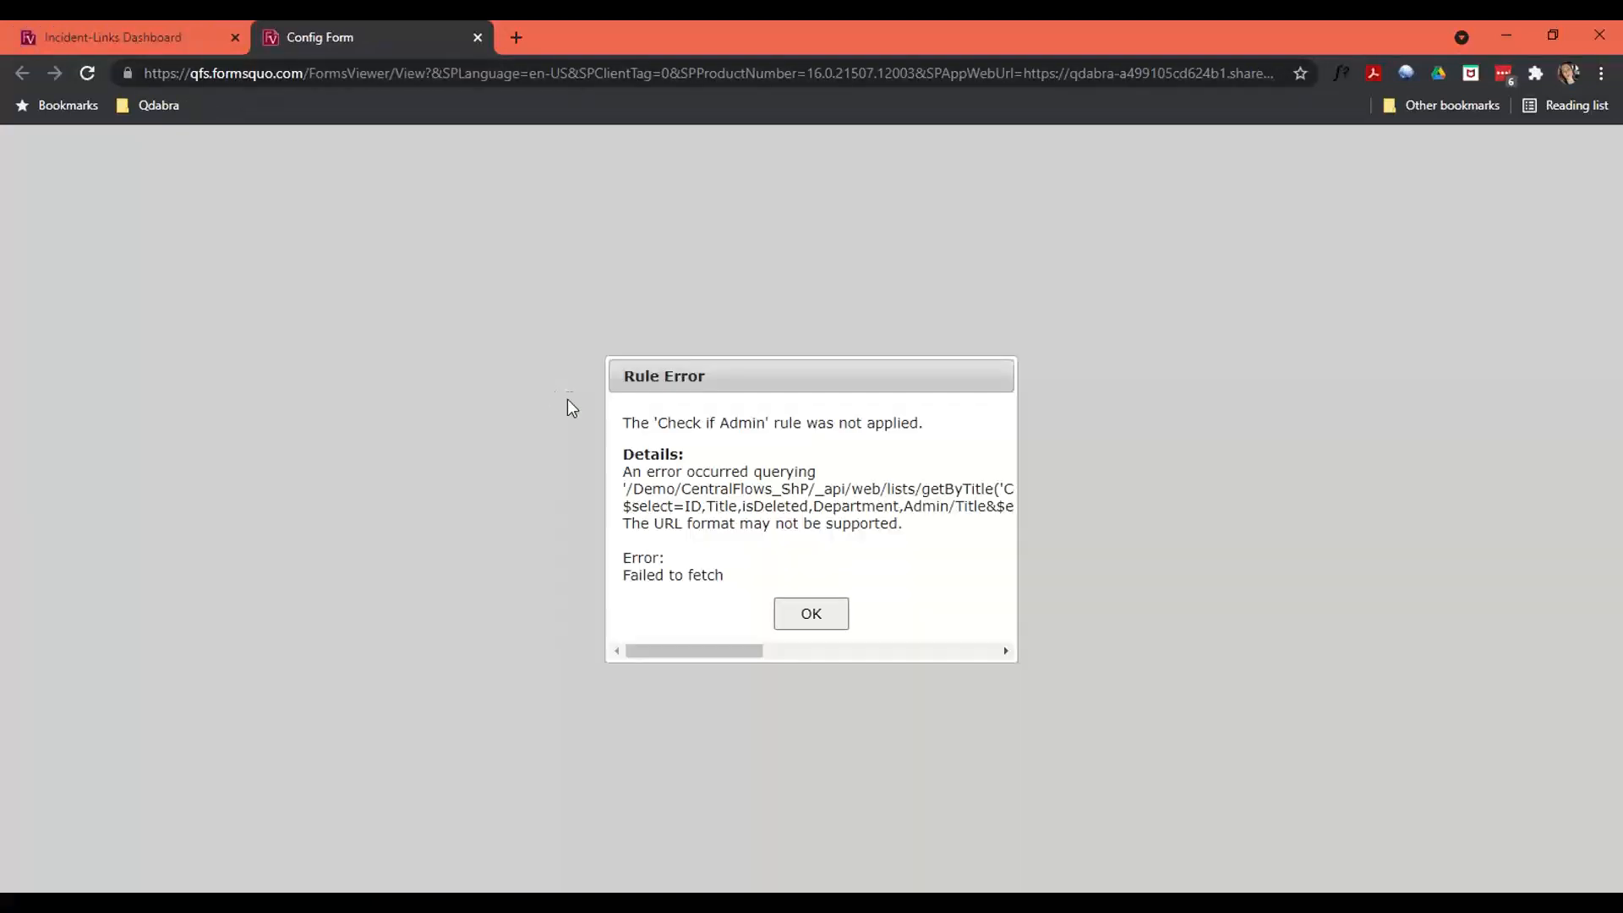
pyautogui.click(87, 73)
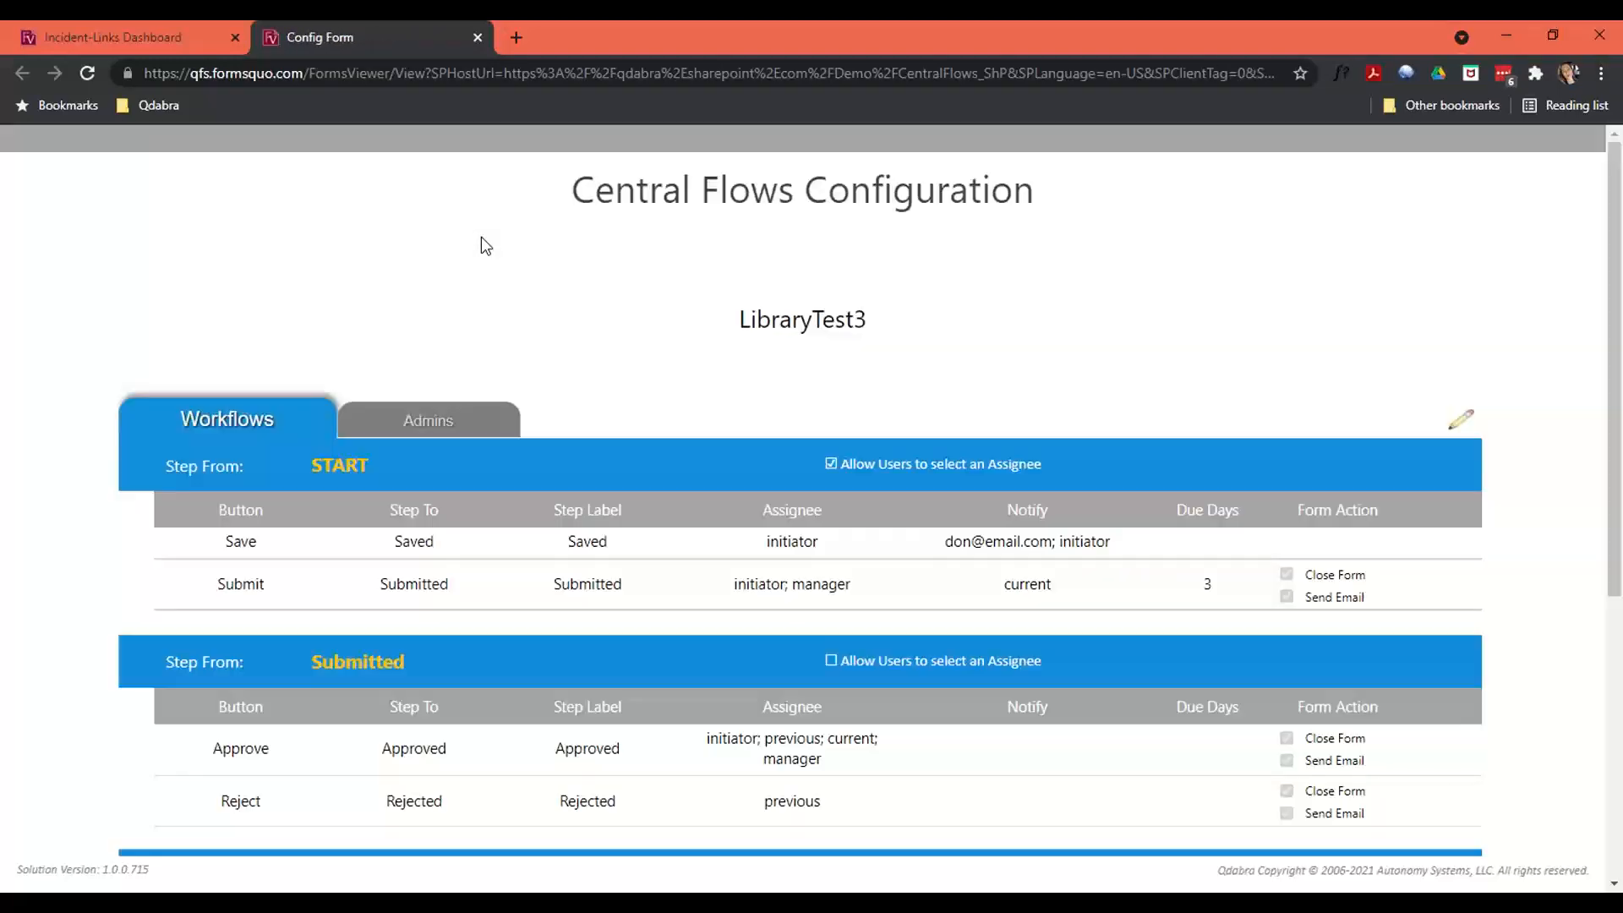
pyautogui.scroll(-3, 637, 576)
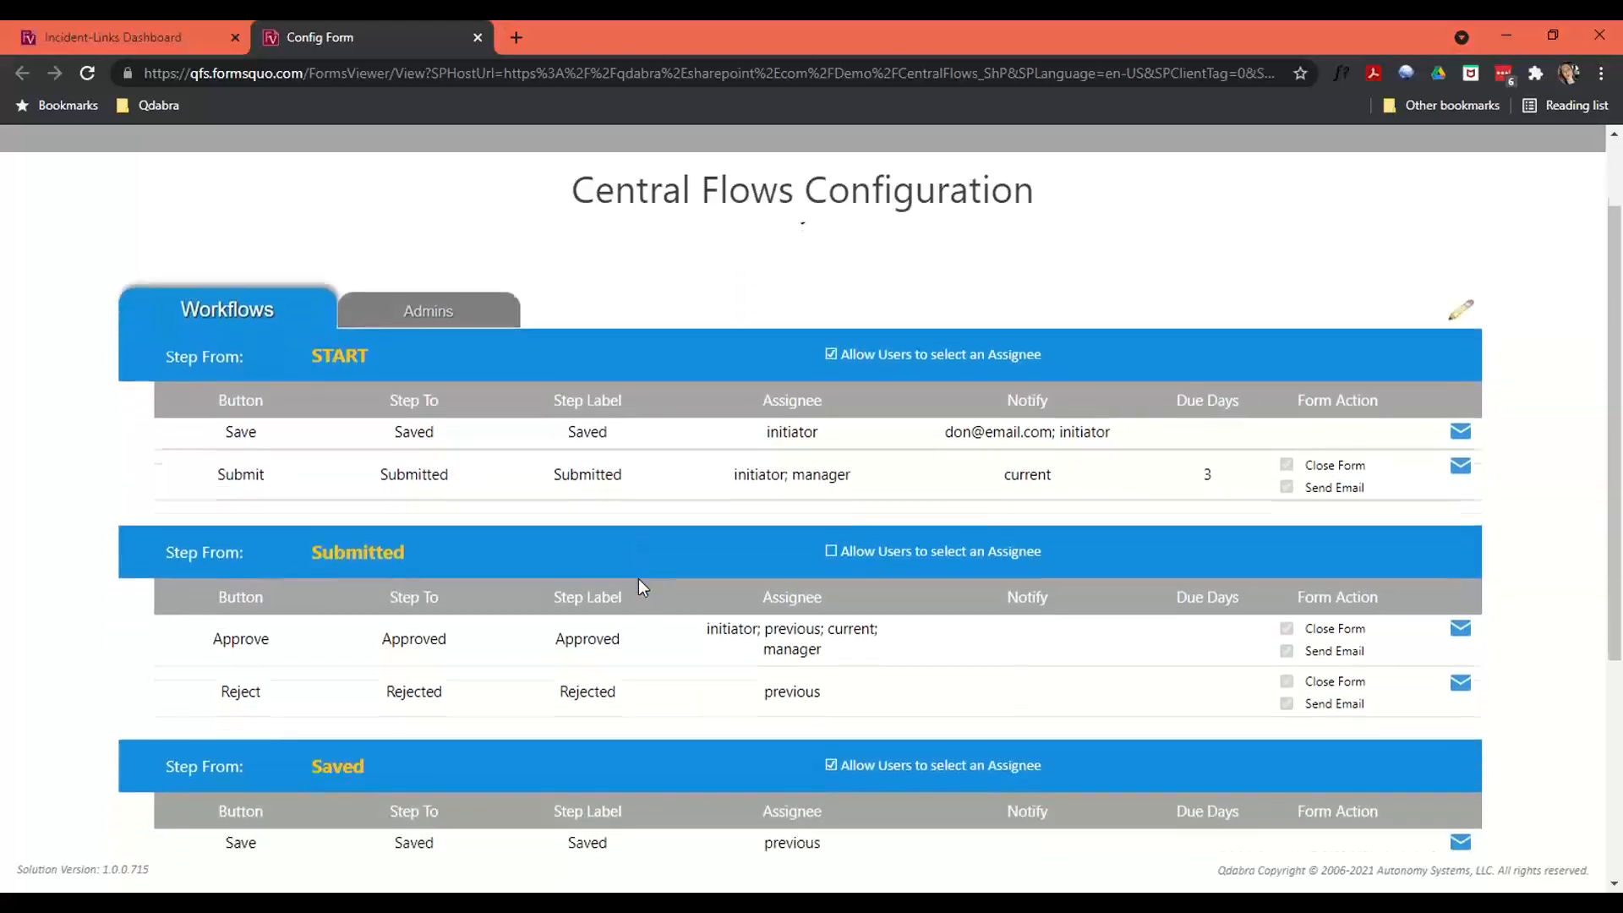
pyautogui.scroll(1, 638, 578)
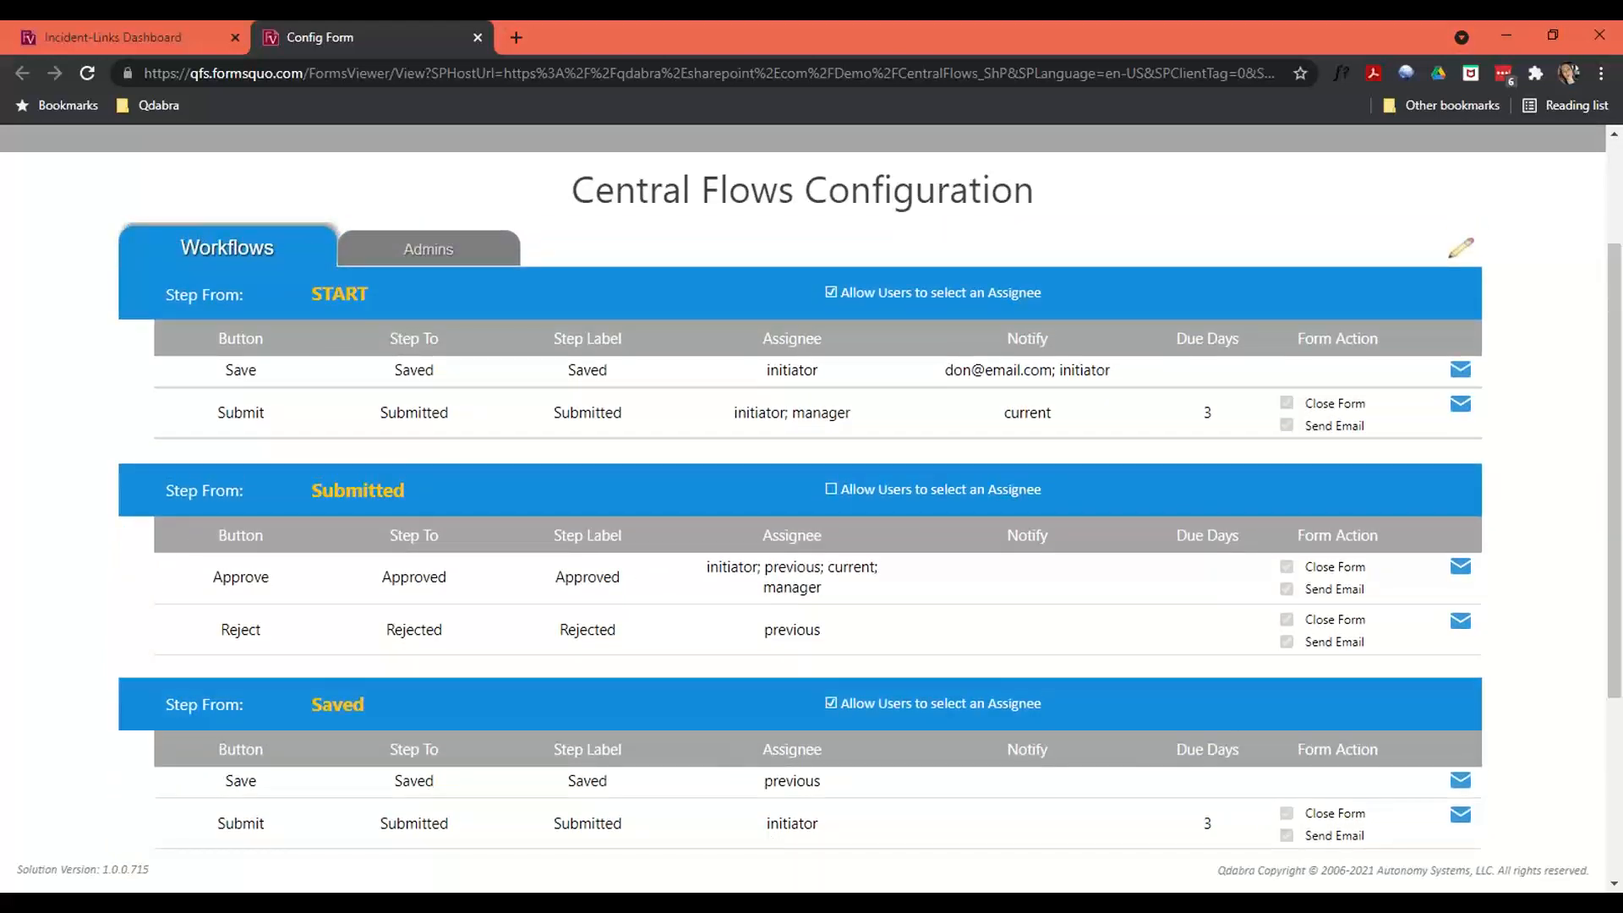
# - Revisit the Workflow statuses in Visual Studio Code, then return to the Central Flows Configuration to review the action buttons of each step
pyautogui.click(582, 907)
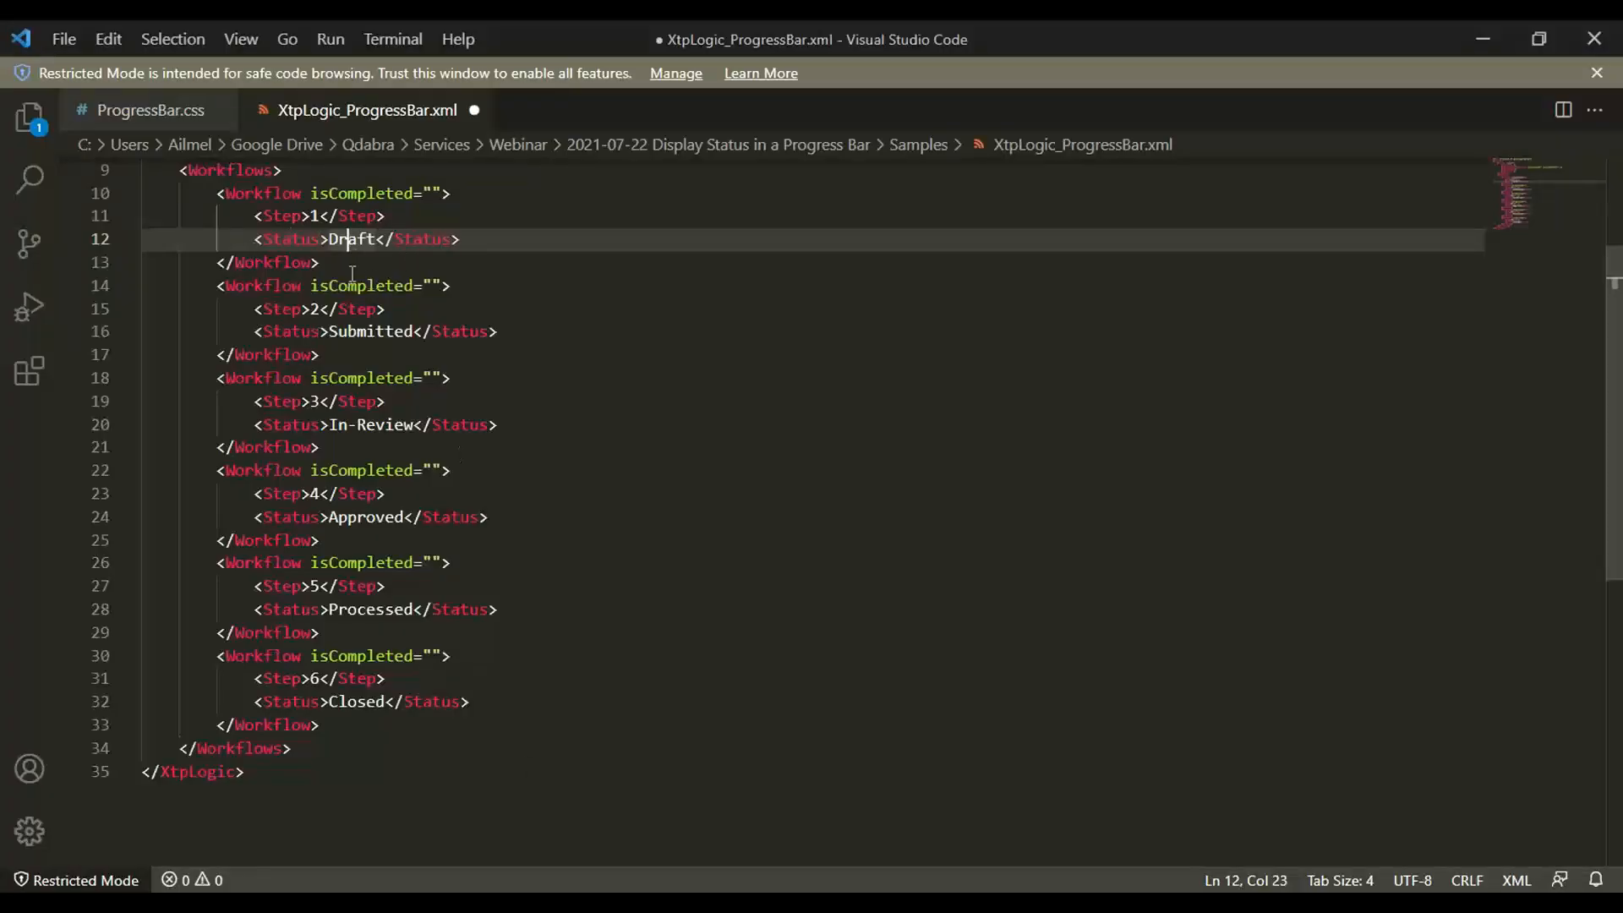
pyautogui.click(1476, 40)
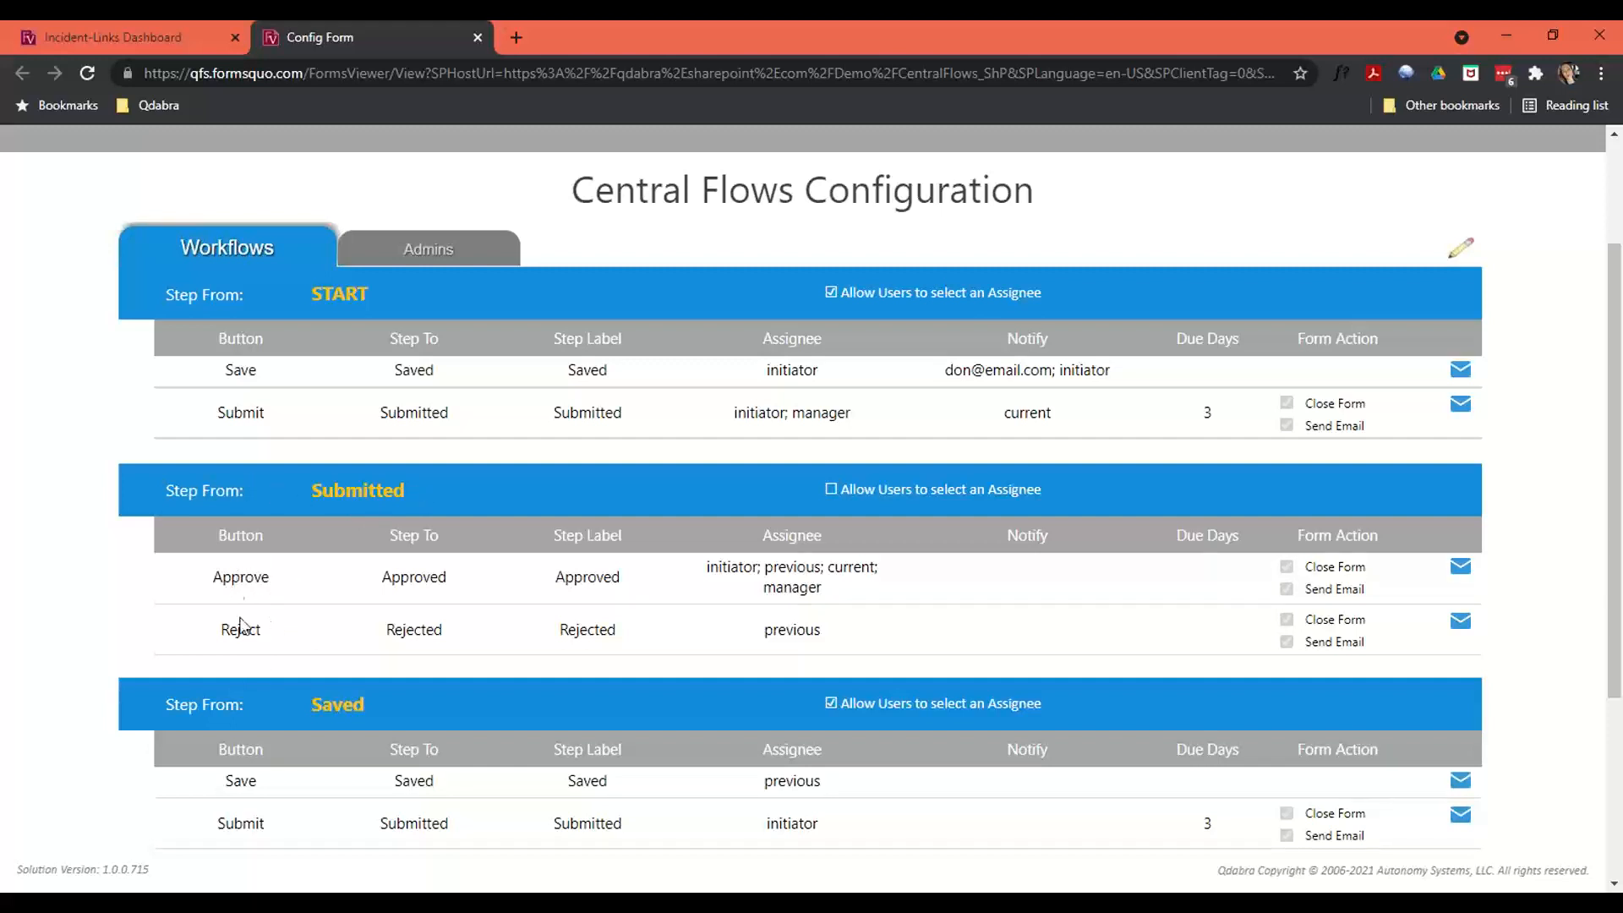
pyautogui.scroll(-1, 283, 596)
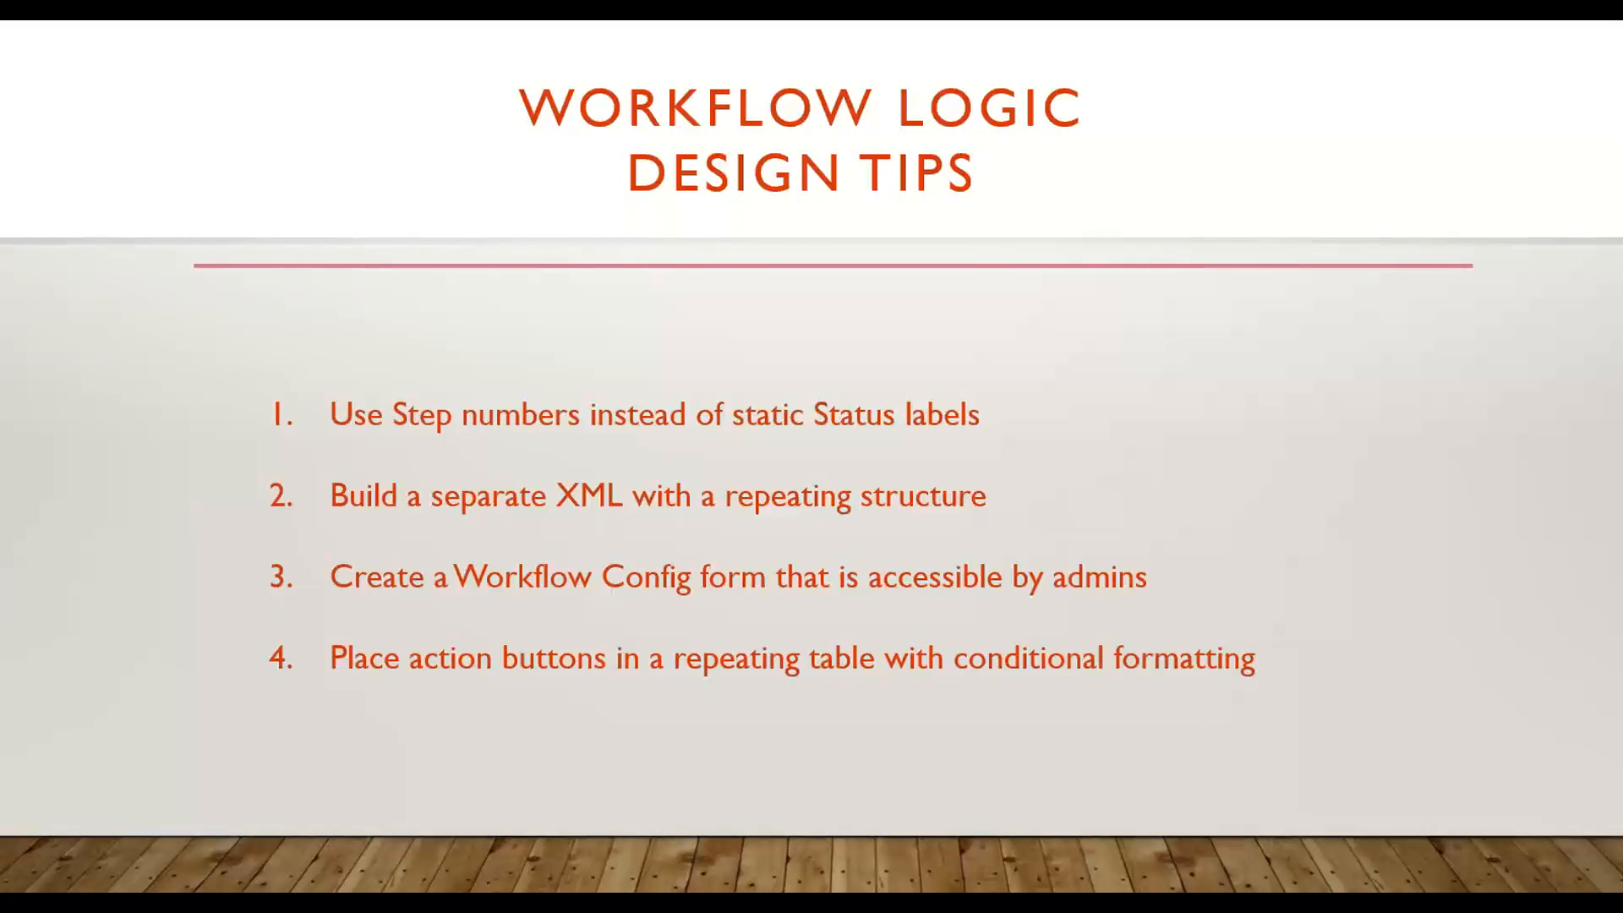
# - Switch to the ProgressBar template part in InfoPath and inspect the Workflows section, its repeating Workflow section and the inner sections' formatting rules
pyautogui.press('Right')
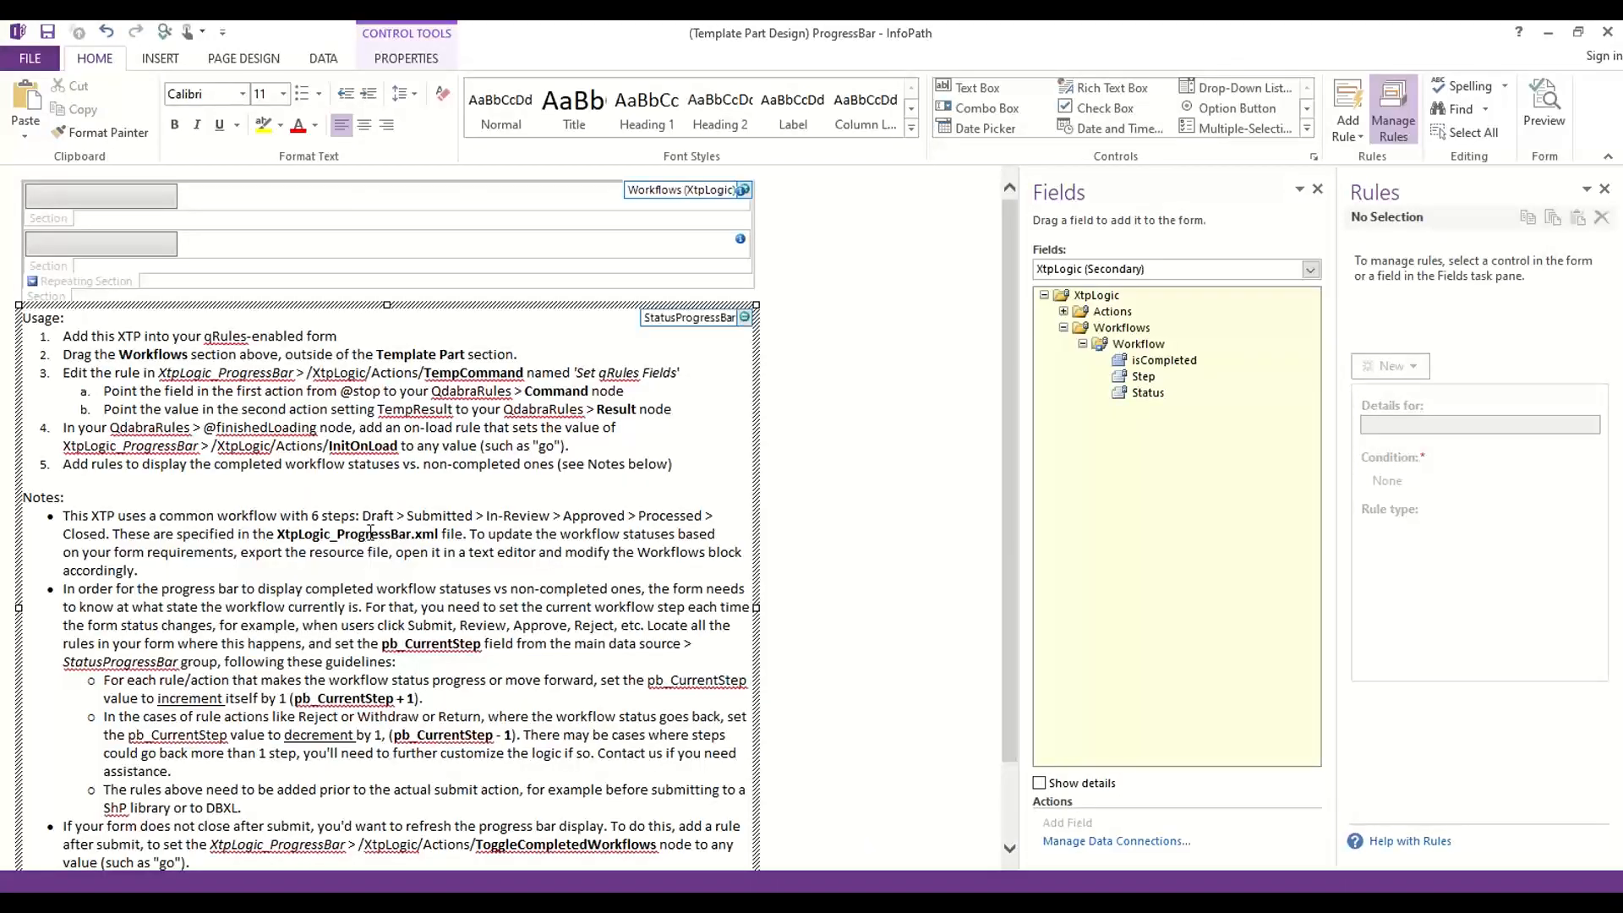
pyautogui.click(46, 295)
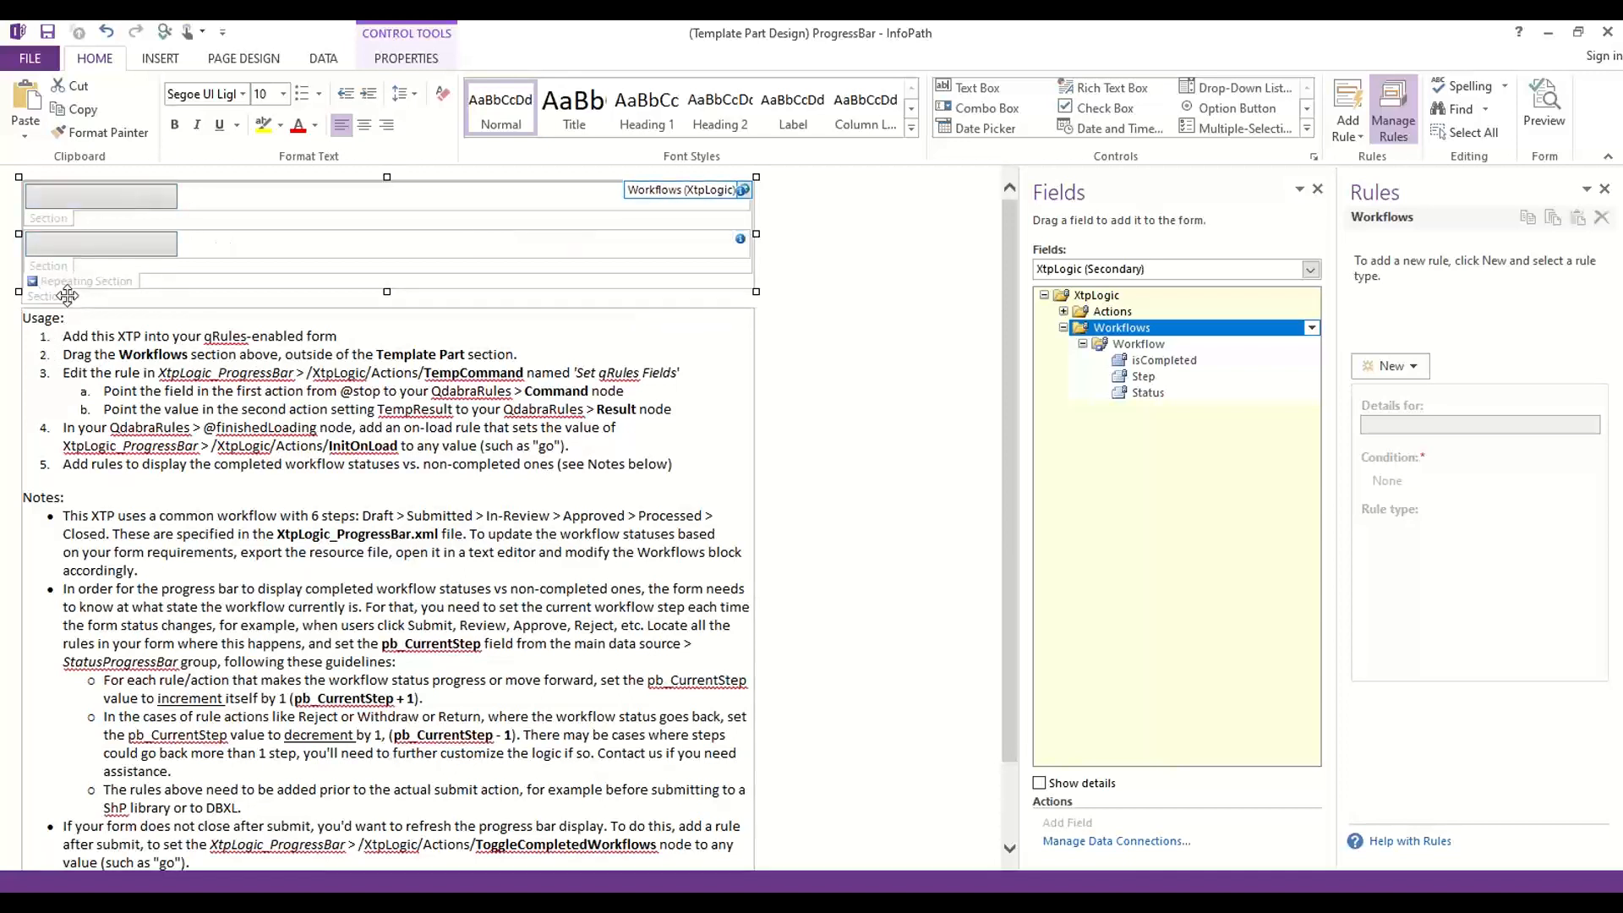
pyautogui.moveTo(1116, 329); pyautogui.dragTo(1142, 336)
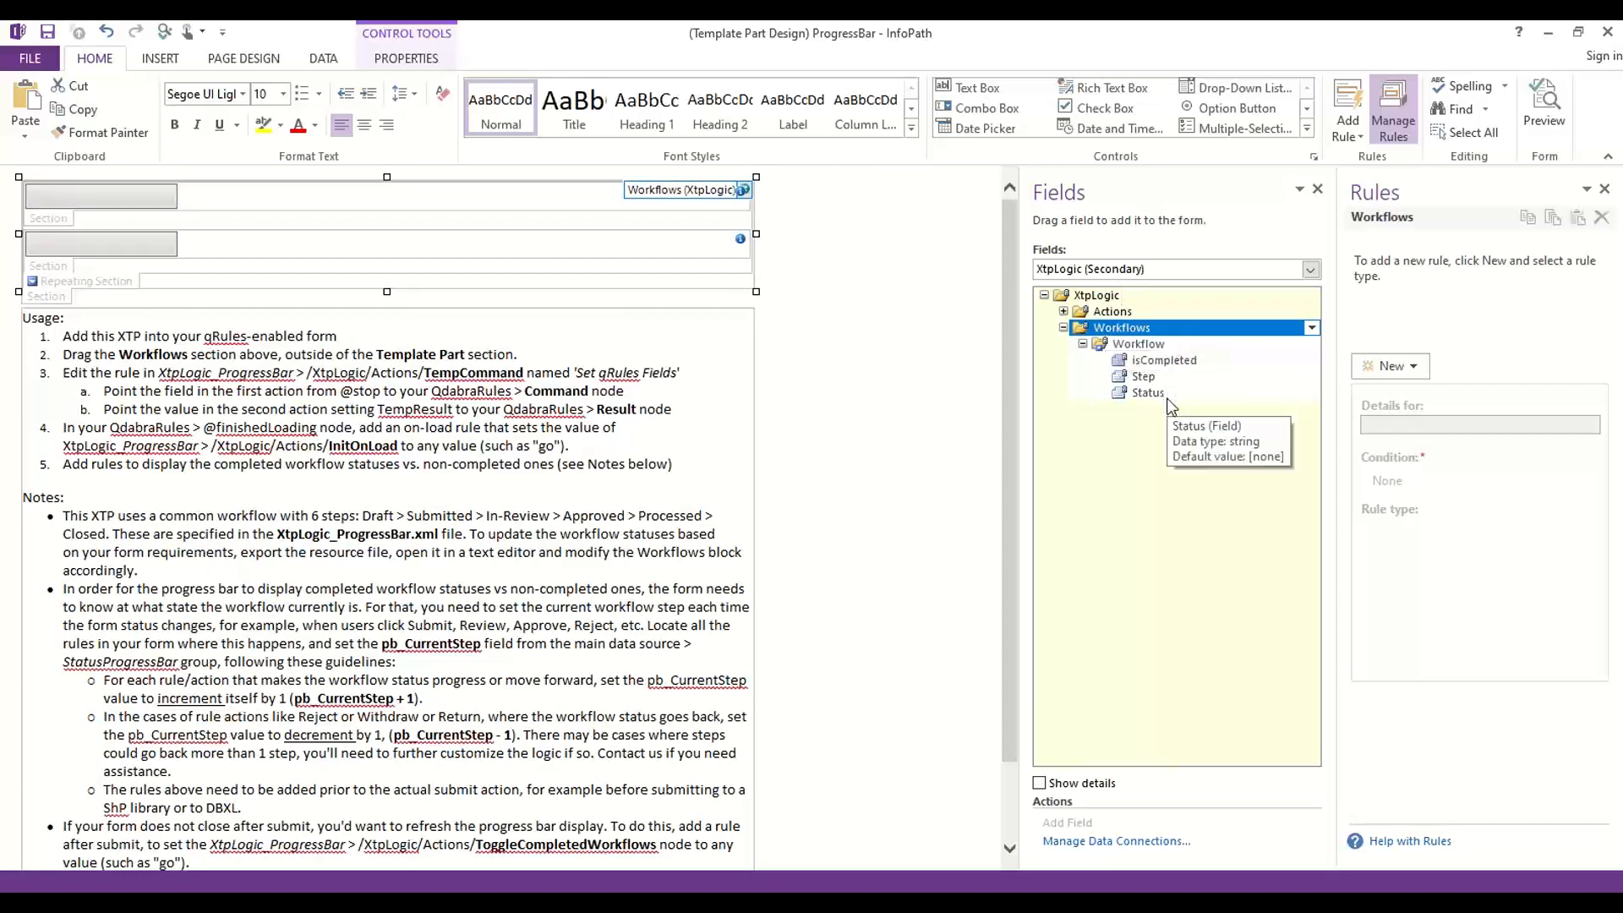
pyautogui.click(137, 291)
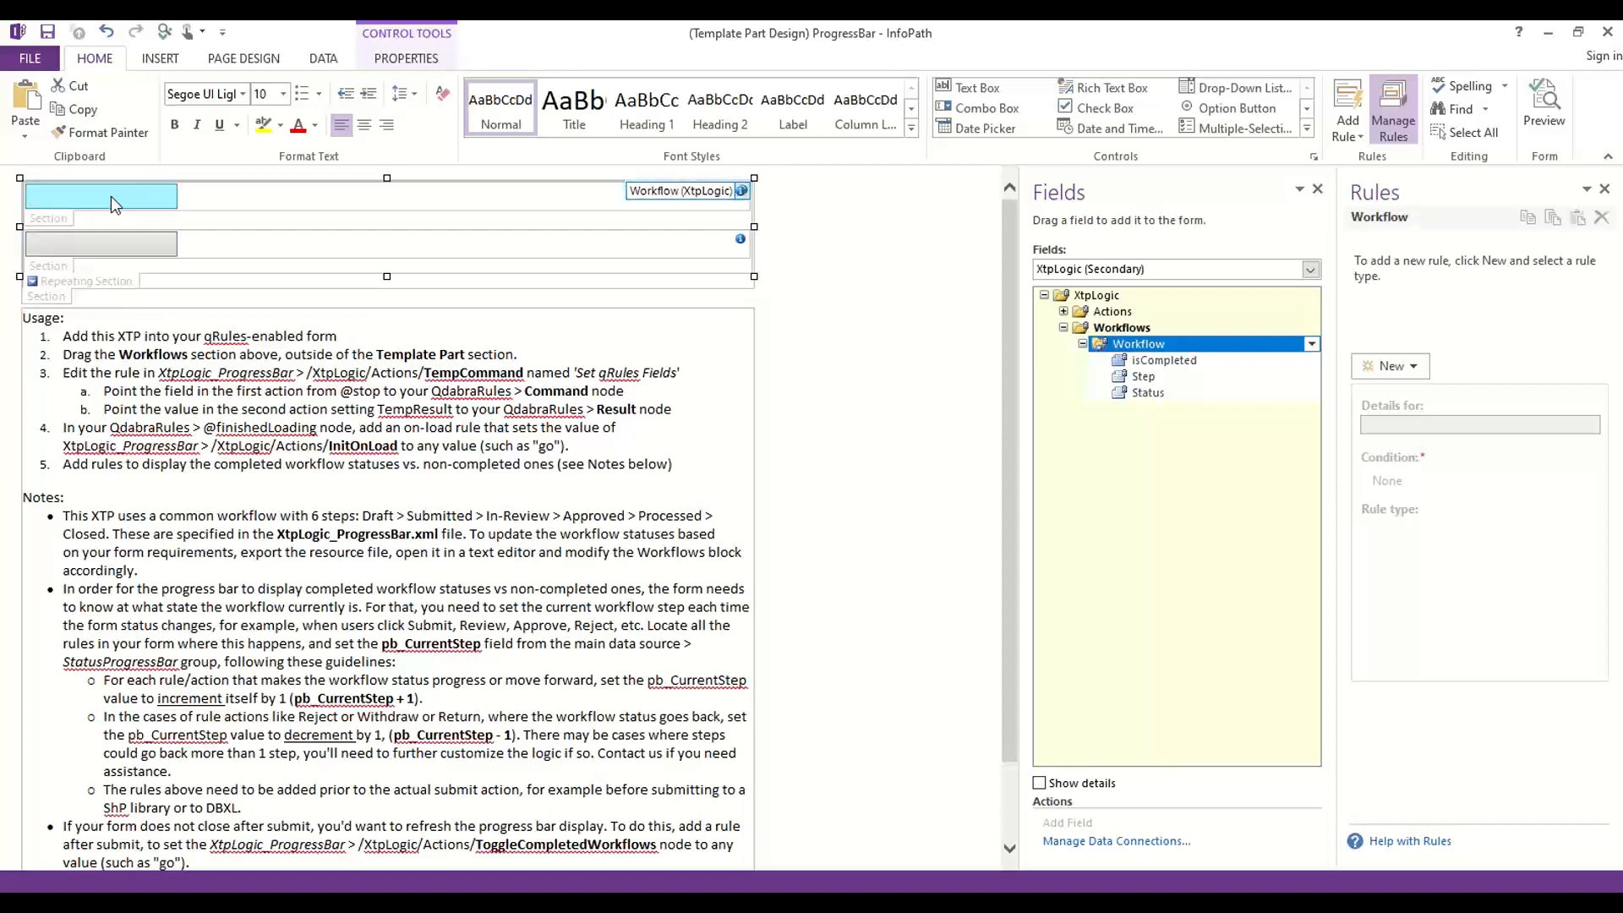
pyautogui.click(64, 222)
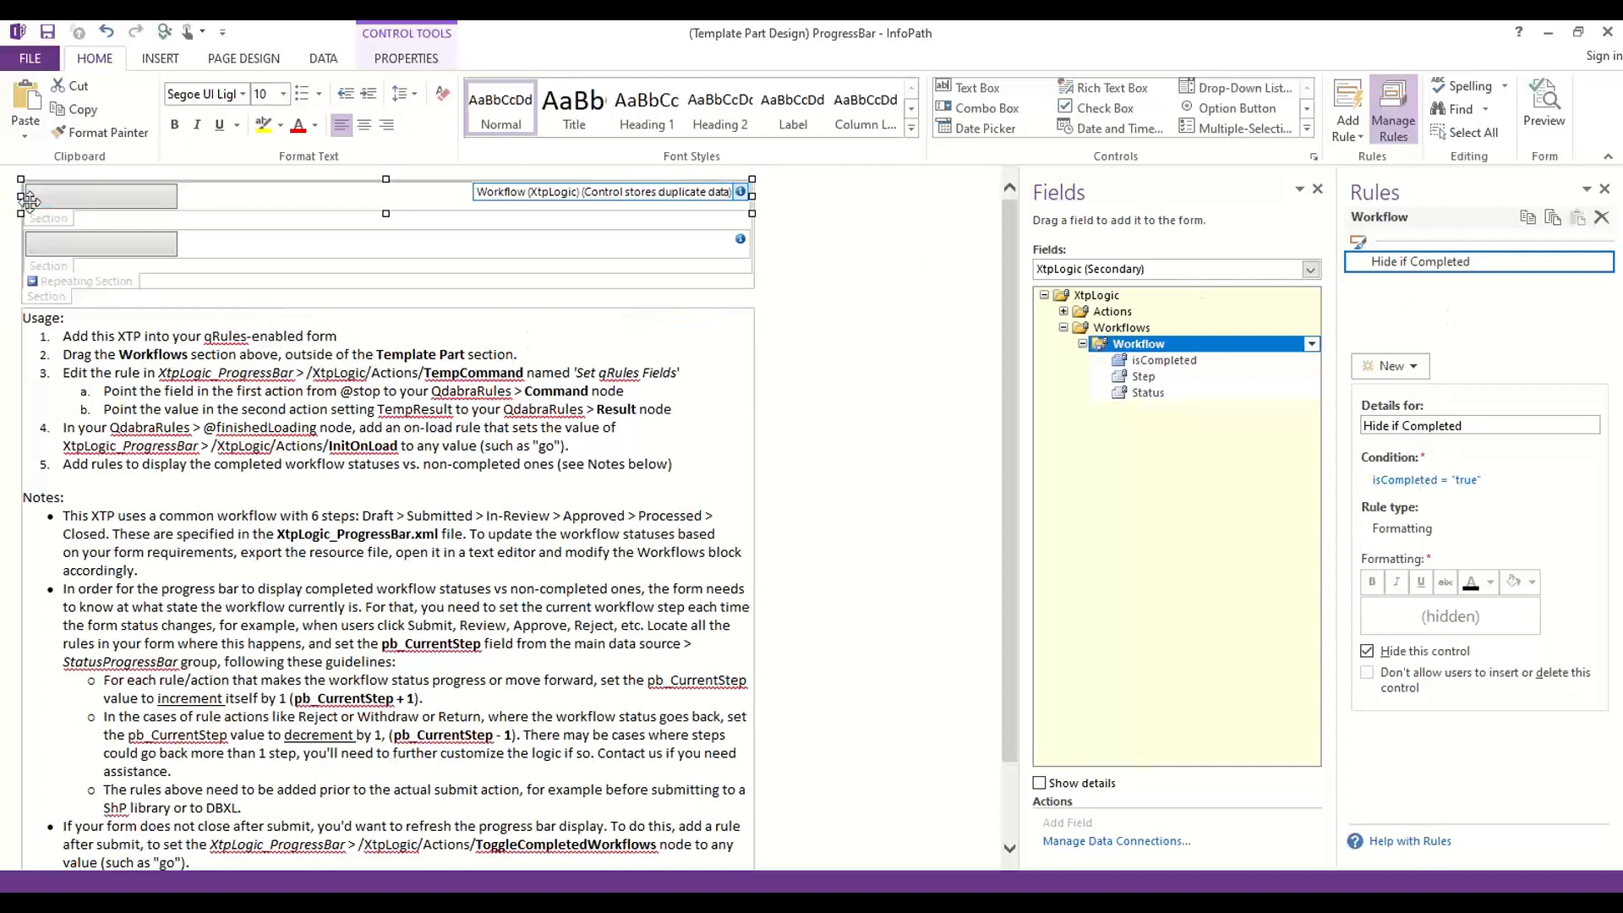
pyautogui.click(60, 266)
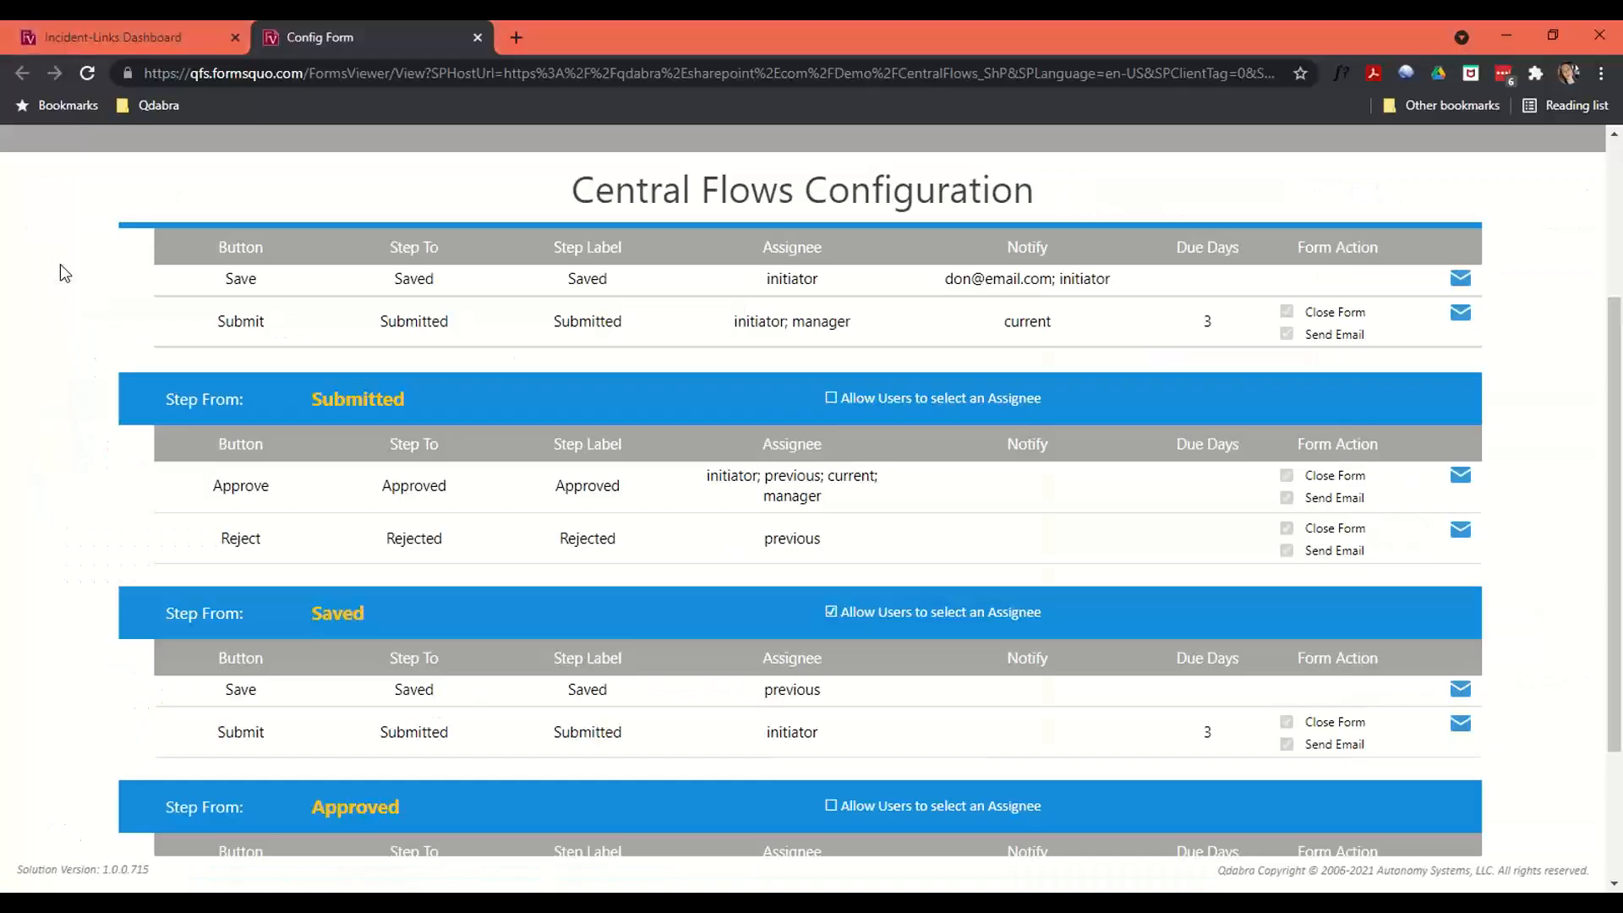
# - Show the progress bar in the Incident-Links Dashboard and compare it with the two conditional status sections of the InfoPath template part
pyautogui.click(196, 34)
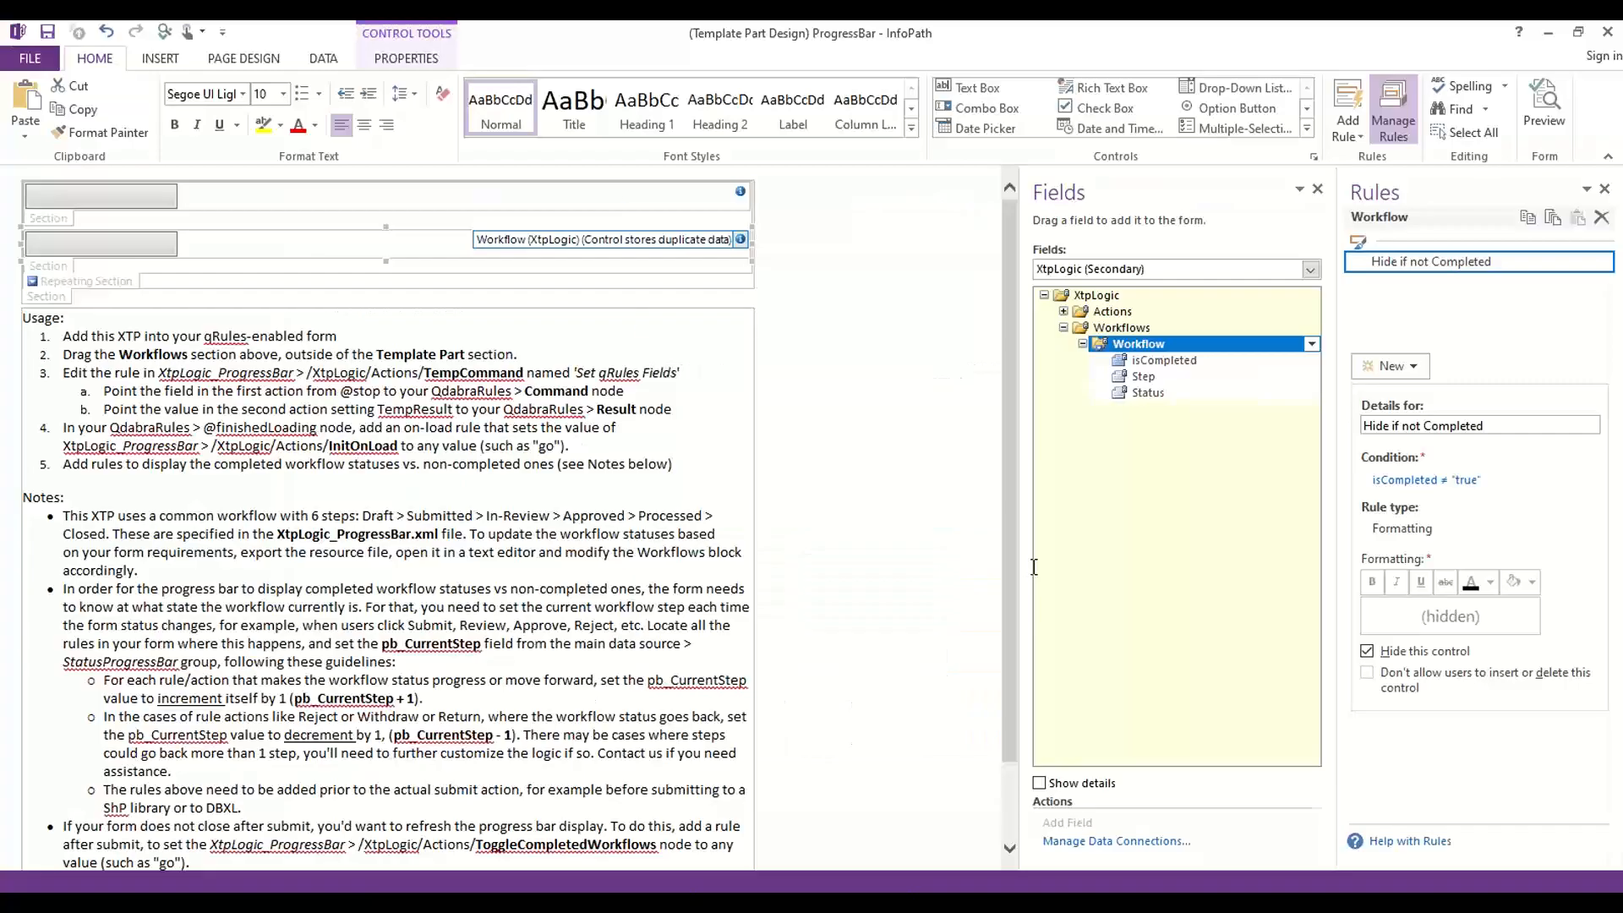
pyautogui.click(56, 268)
pyautogui.click(56, 268)
pyautogui.click(79, 204)
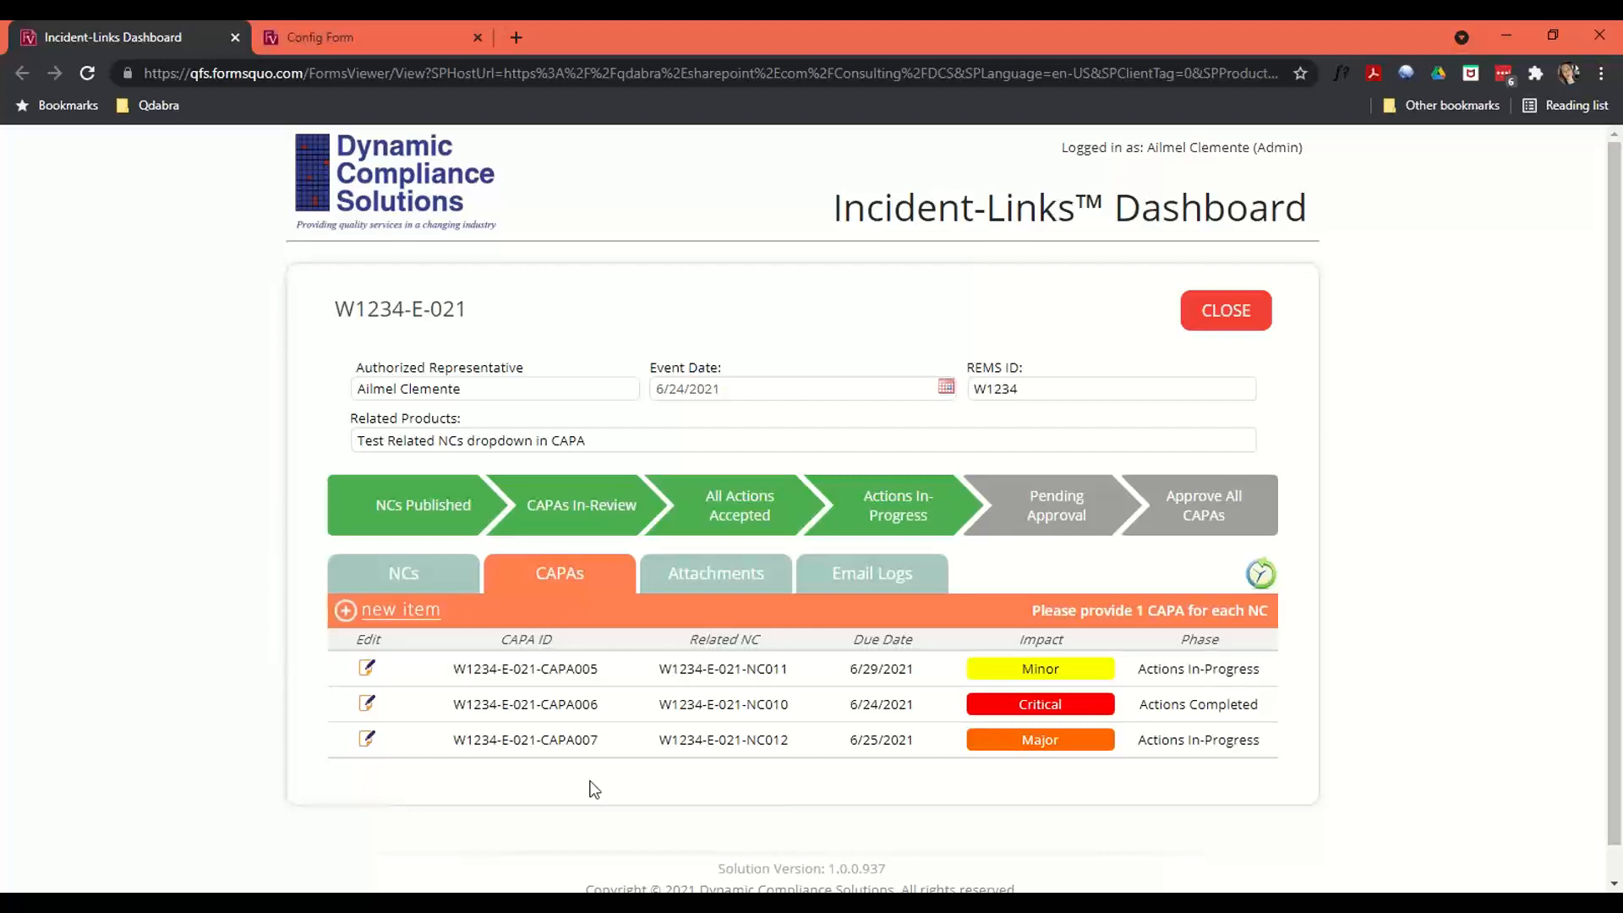
# - Inspect the NCs Published stage of the dashboard progress bar and open the stylesheet source of its .my_statusCompleted button rule
pyautogui.rightClick(449, 519)
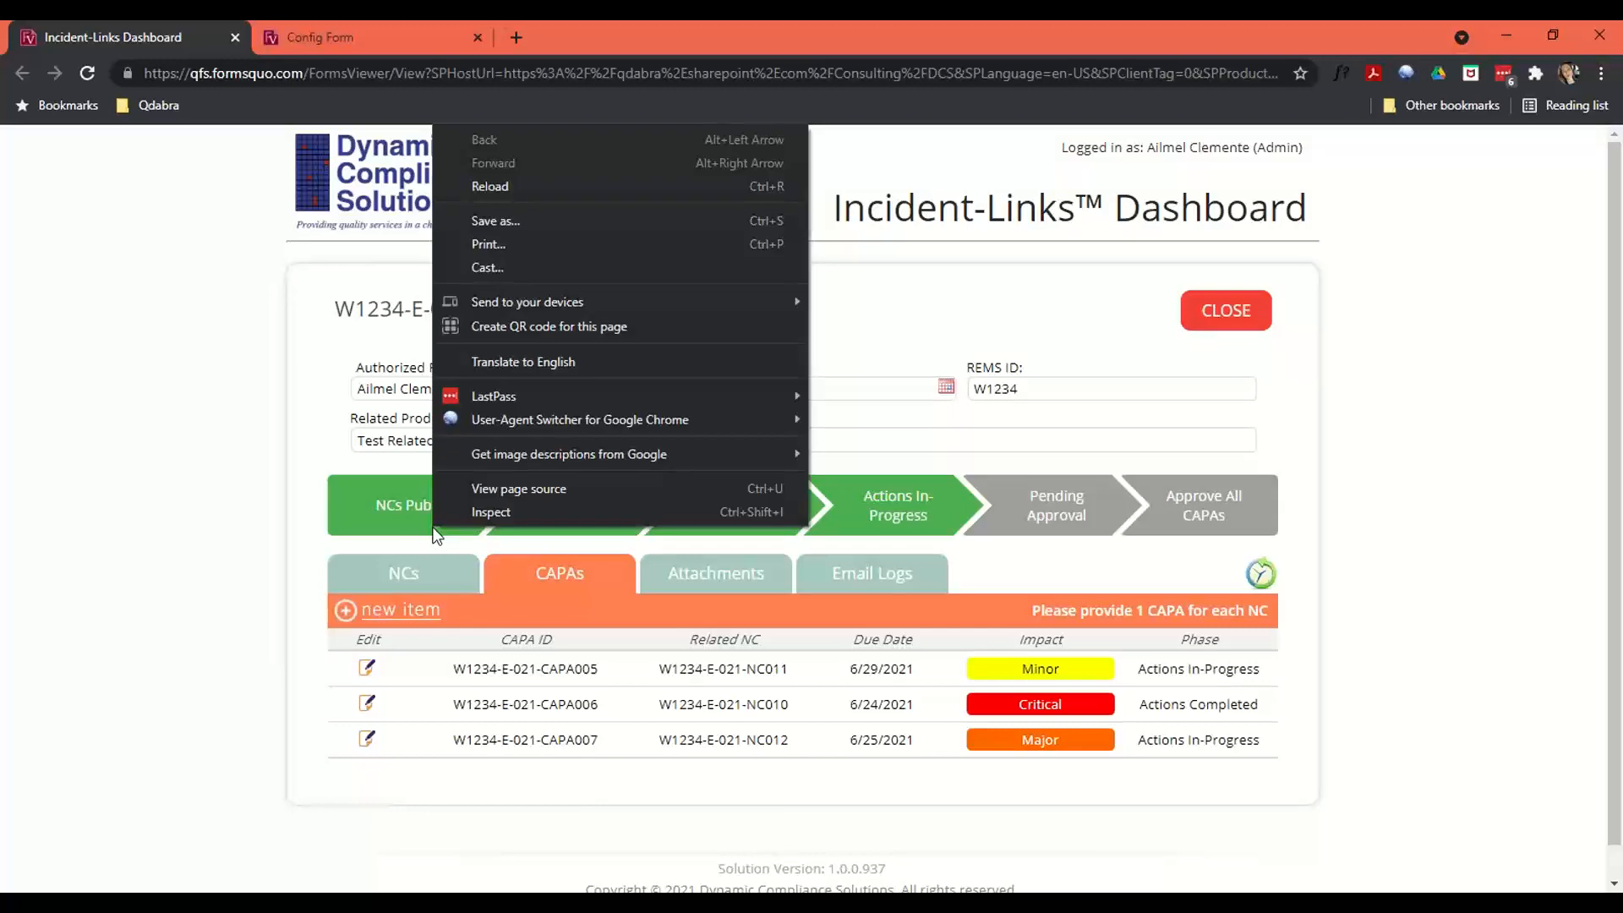
pyautogui.click(501, 512)
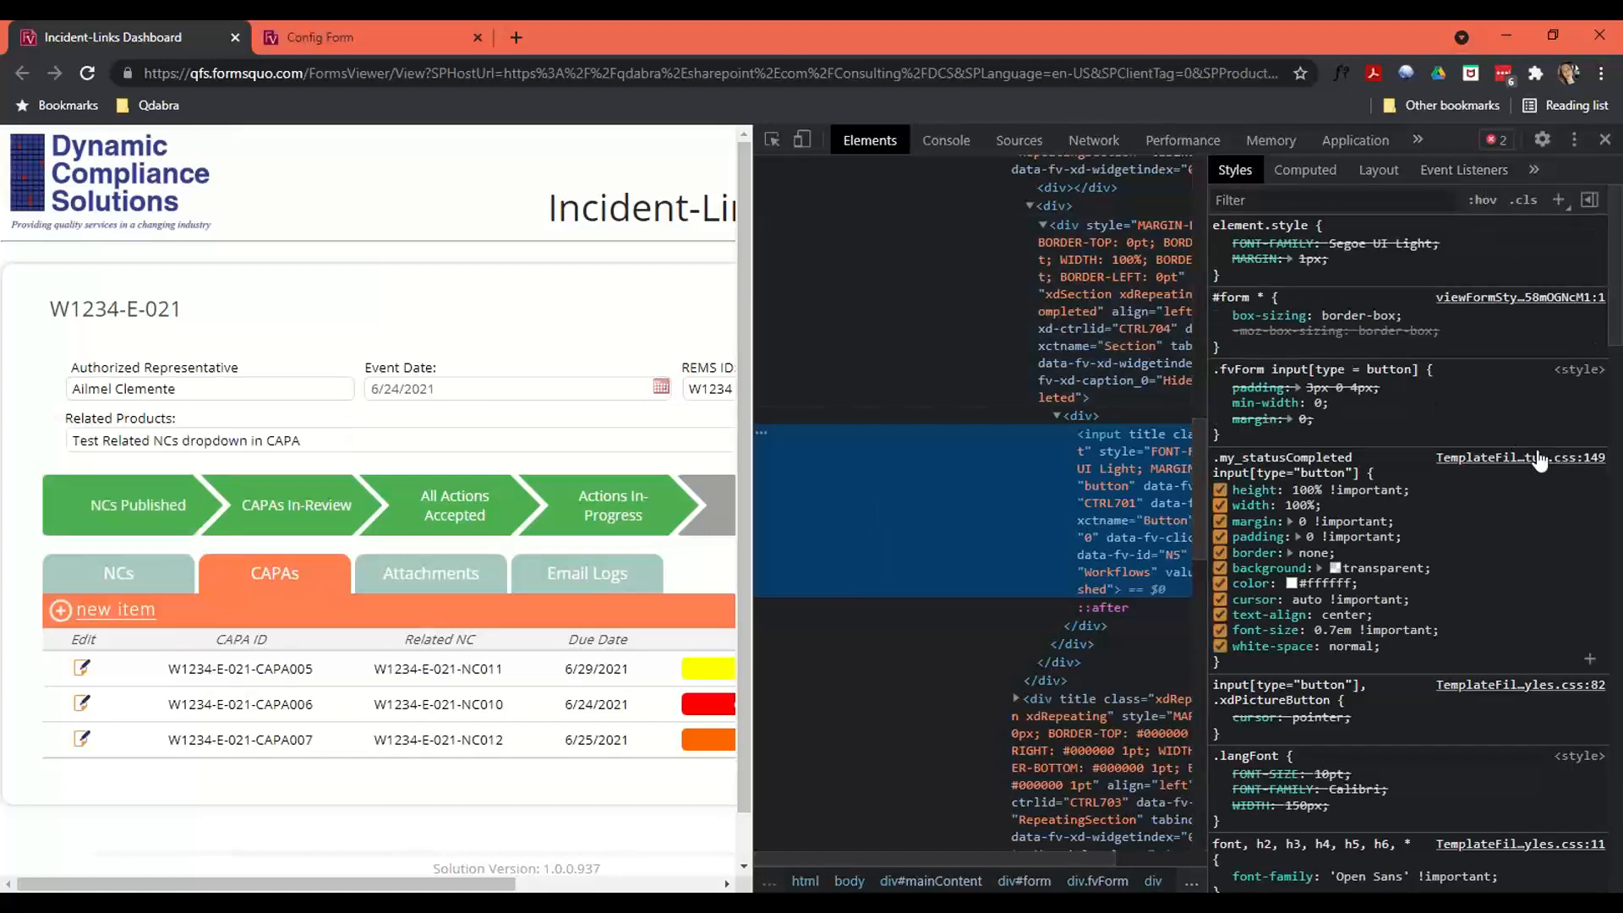
pyautogui.click(1497, 458)
pyautogui.click(1397, 518)
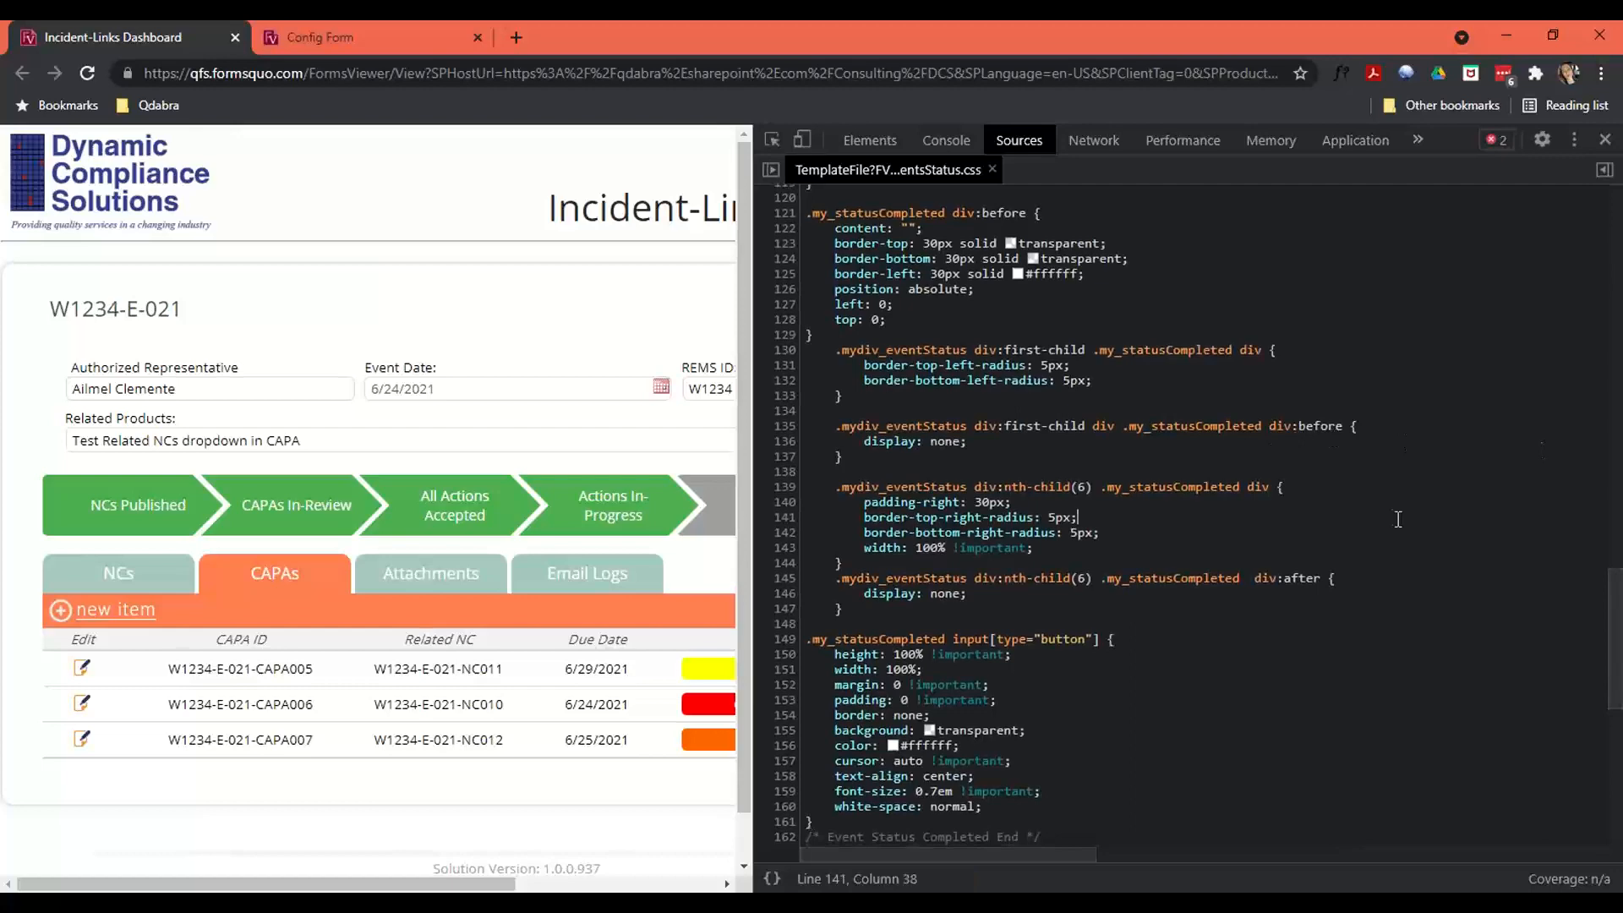
# - Review the root colour variables at the start of the event status stylesheet and highlight the .mydiv_eventStatus flex rule
pyautogui.moveTo(1613, 651); pyautogui.dragTo(1610, 237)
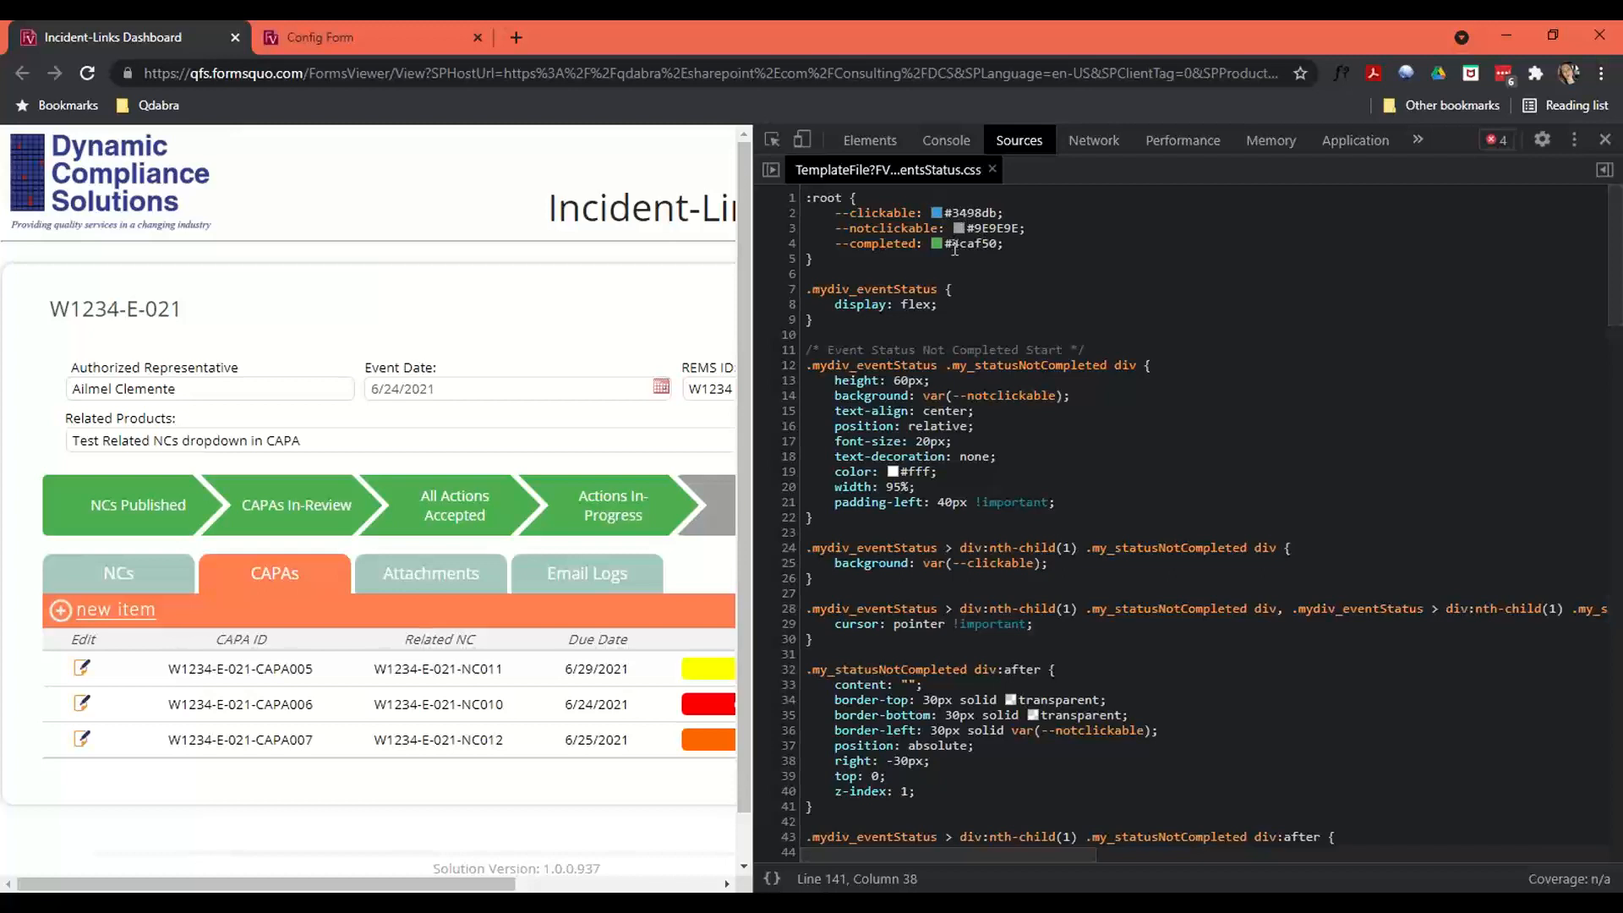
pyautogui.scroll(-2, 1020, 306)
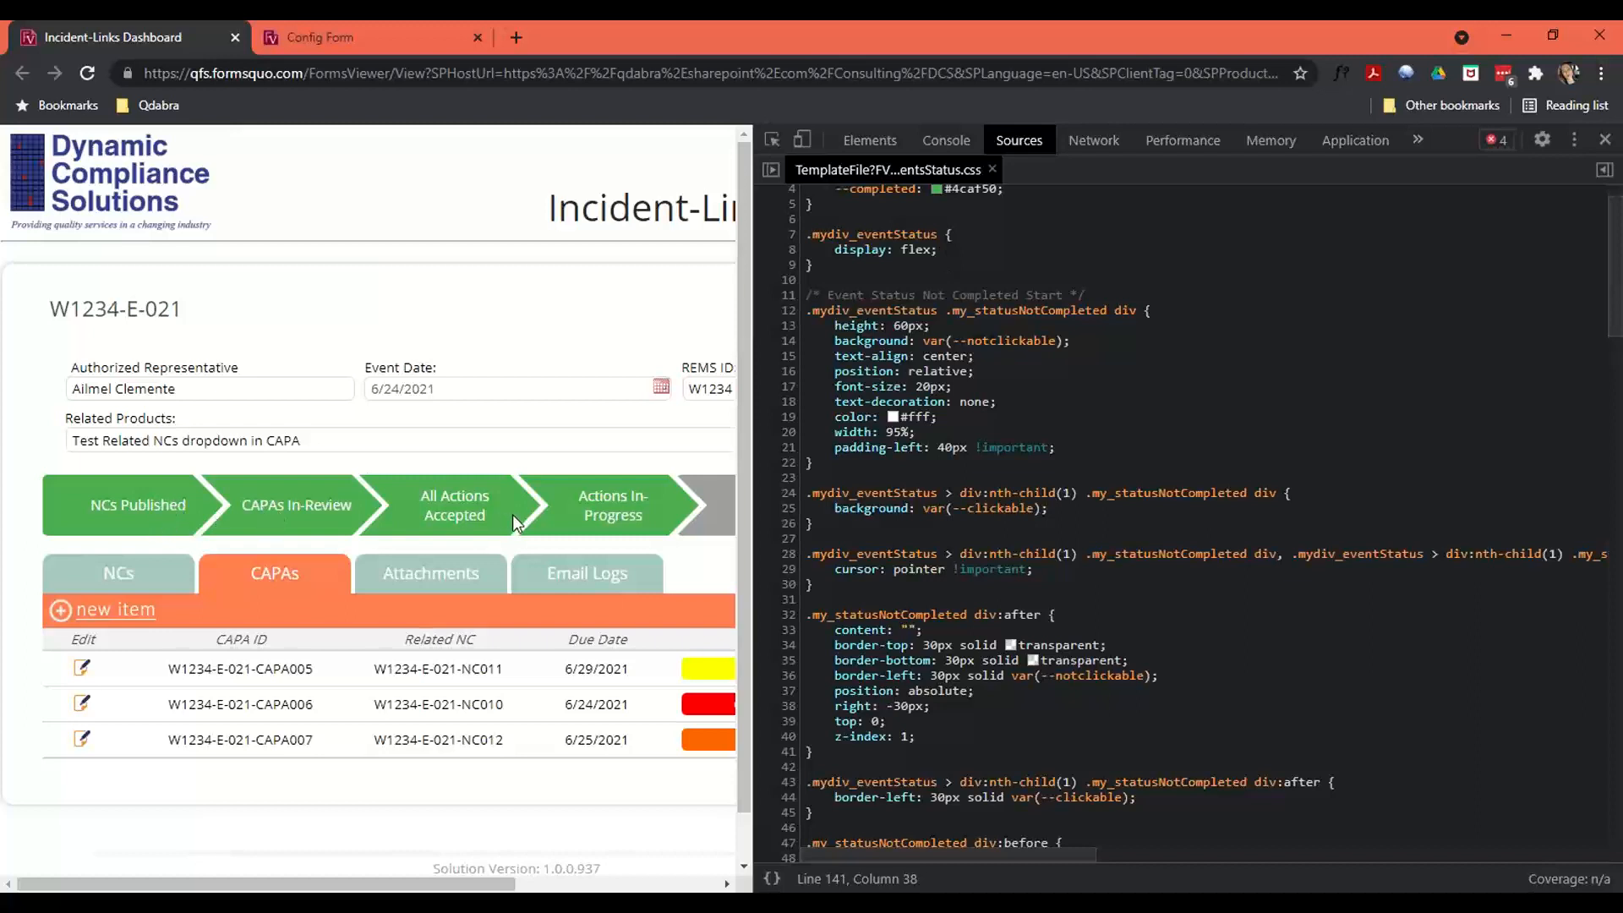
pyautogui.moveTo(903, 269); pyautogui.dragTo(803, 235)
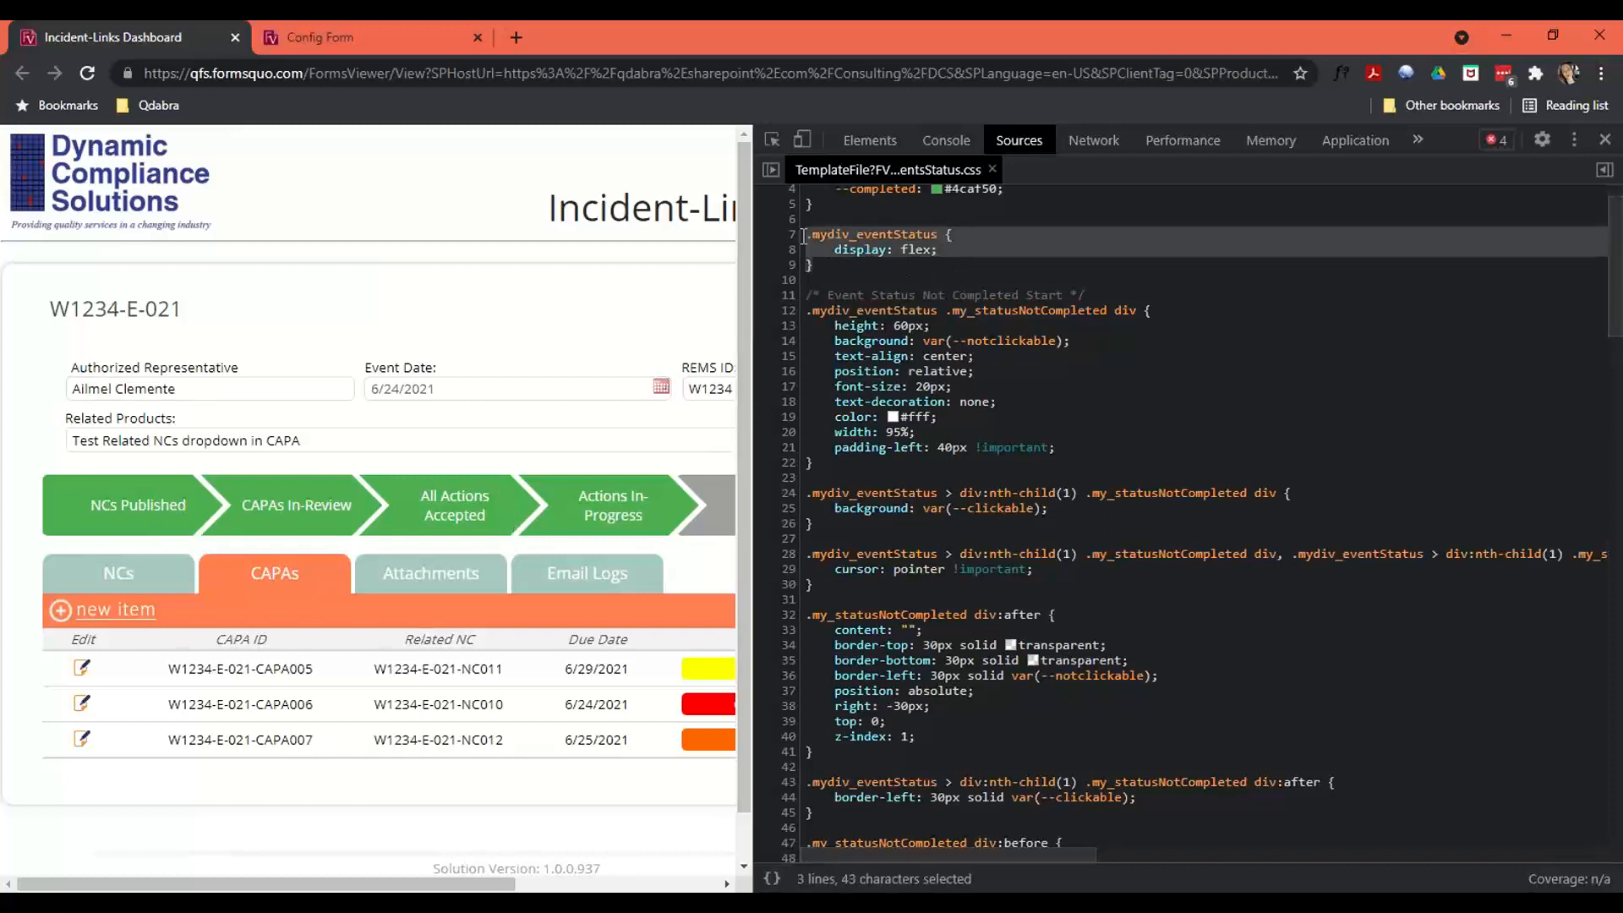
# - Comment out the .mydiv_eventStatus display: flex rule to preview the progress bar without it, and undo the comment
pyautogui.hotkey('ctrl', '/')
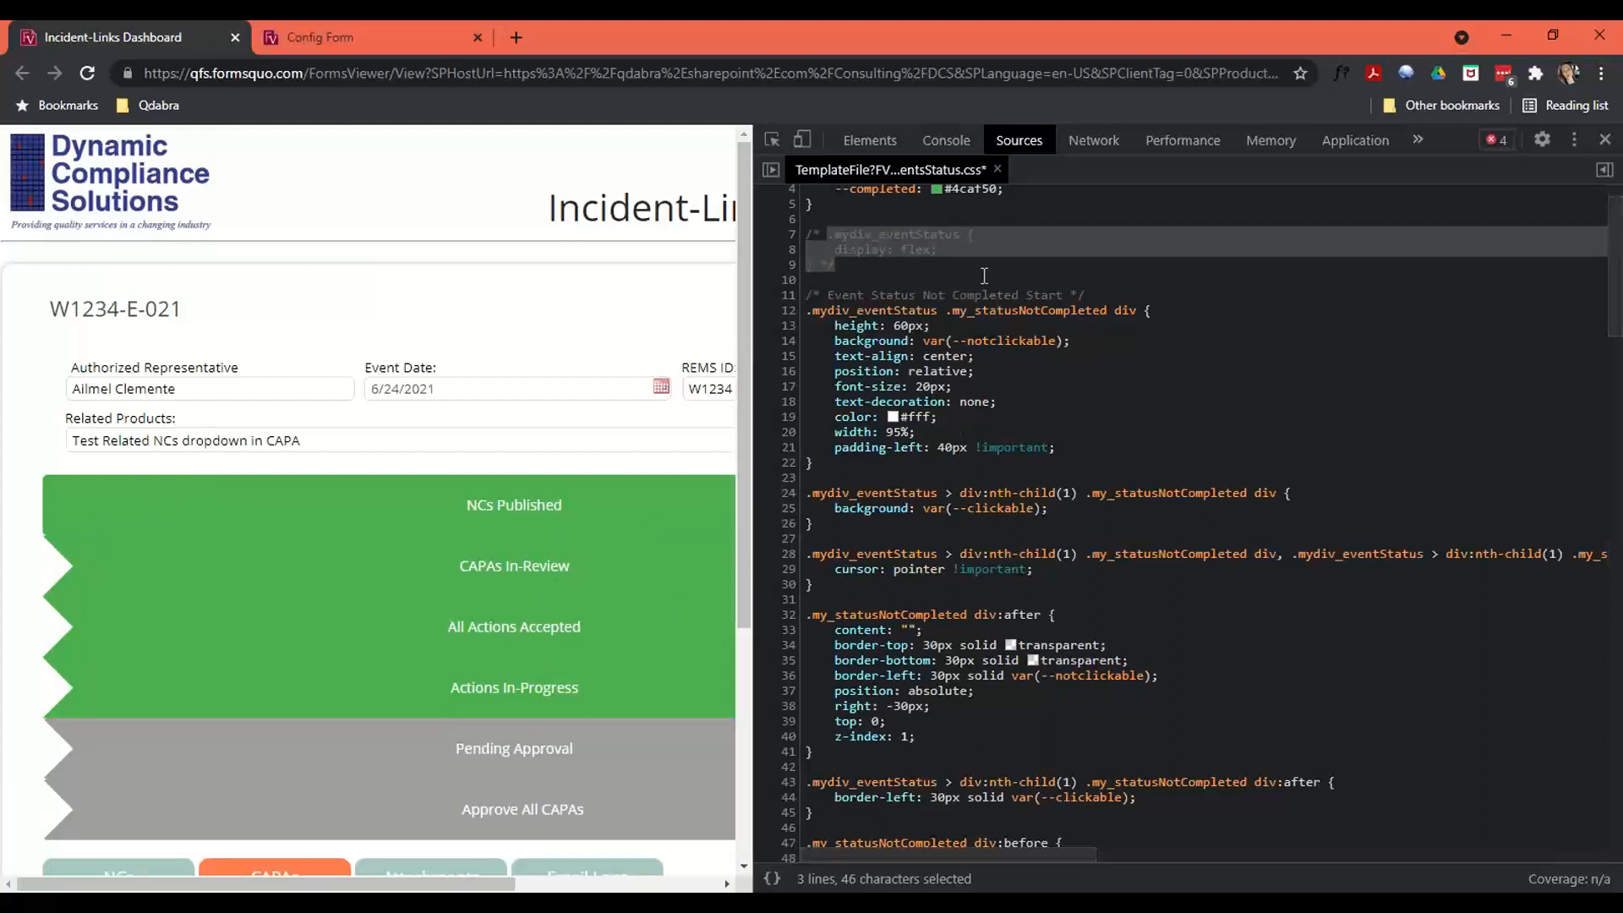
pyautogui.hotkey('ctrl', 'z')
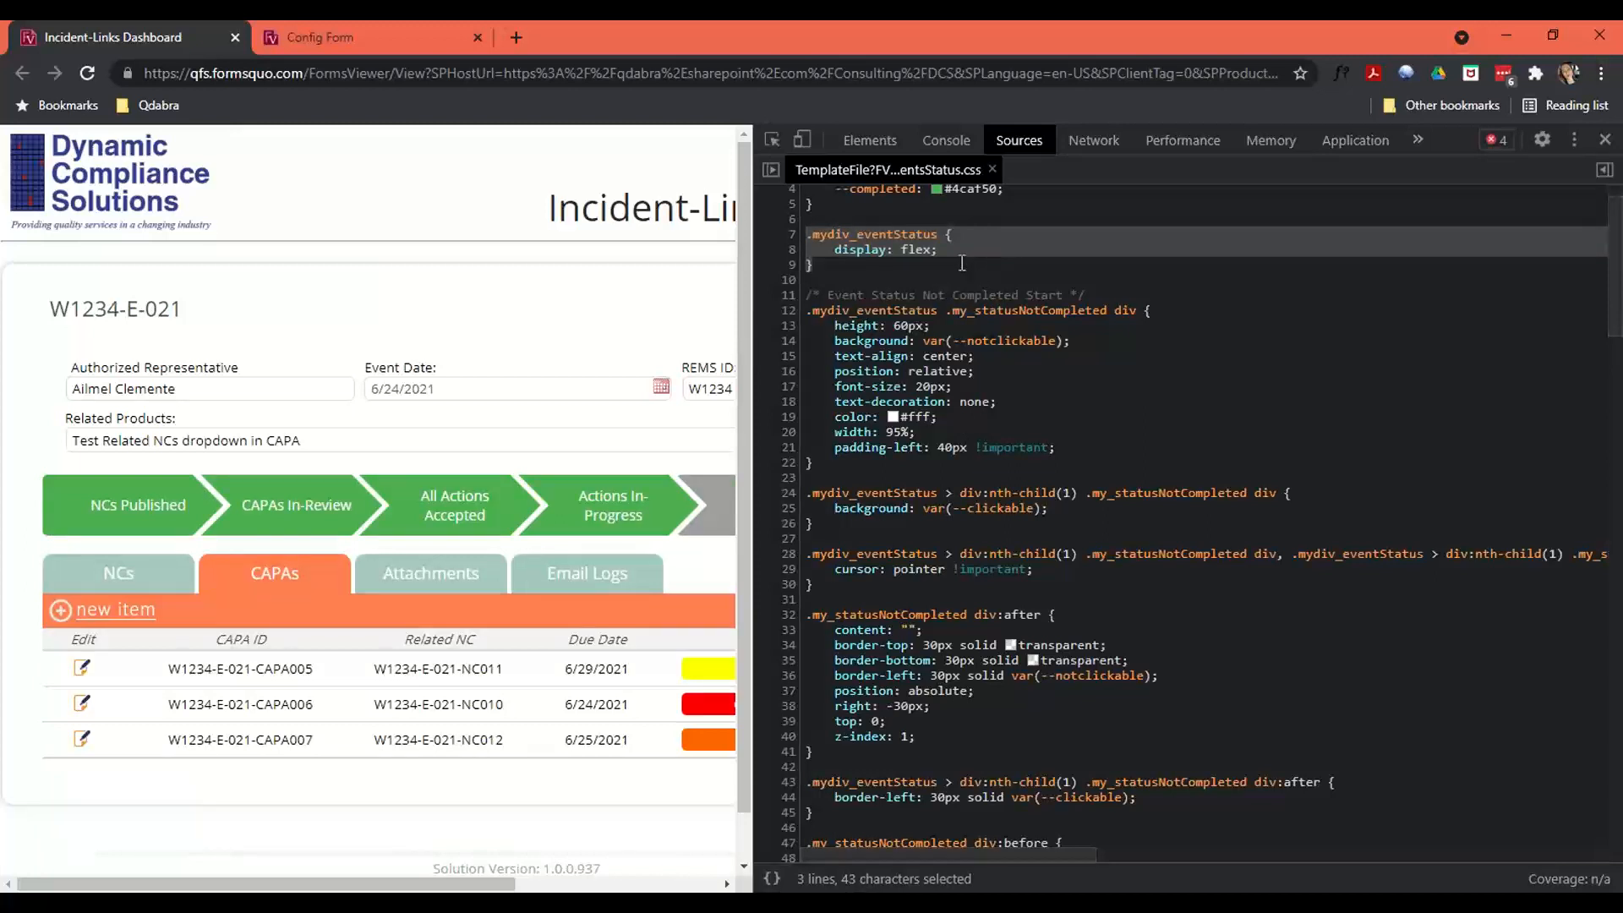
# - Inspect the arrow tip of the NCs Published stage to examine its .my_statusCompleted div:after border rule, and close the developer tools
pyautogui.rightClick(209, 511)
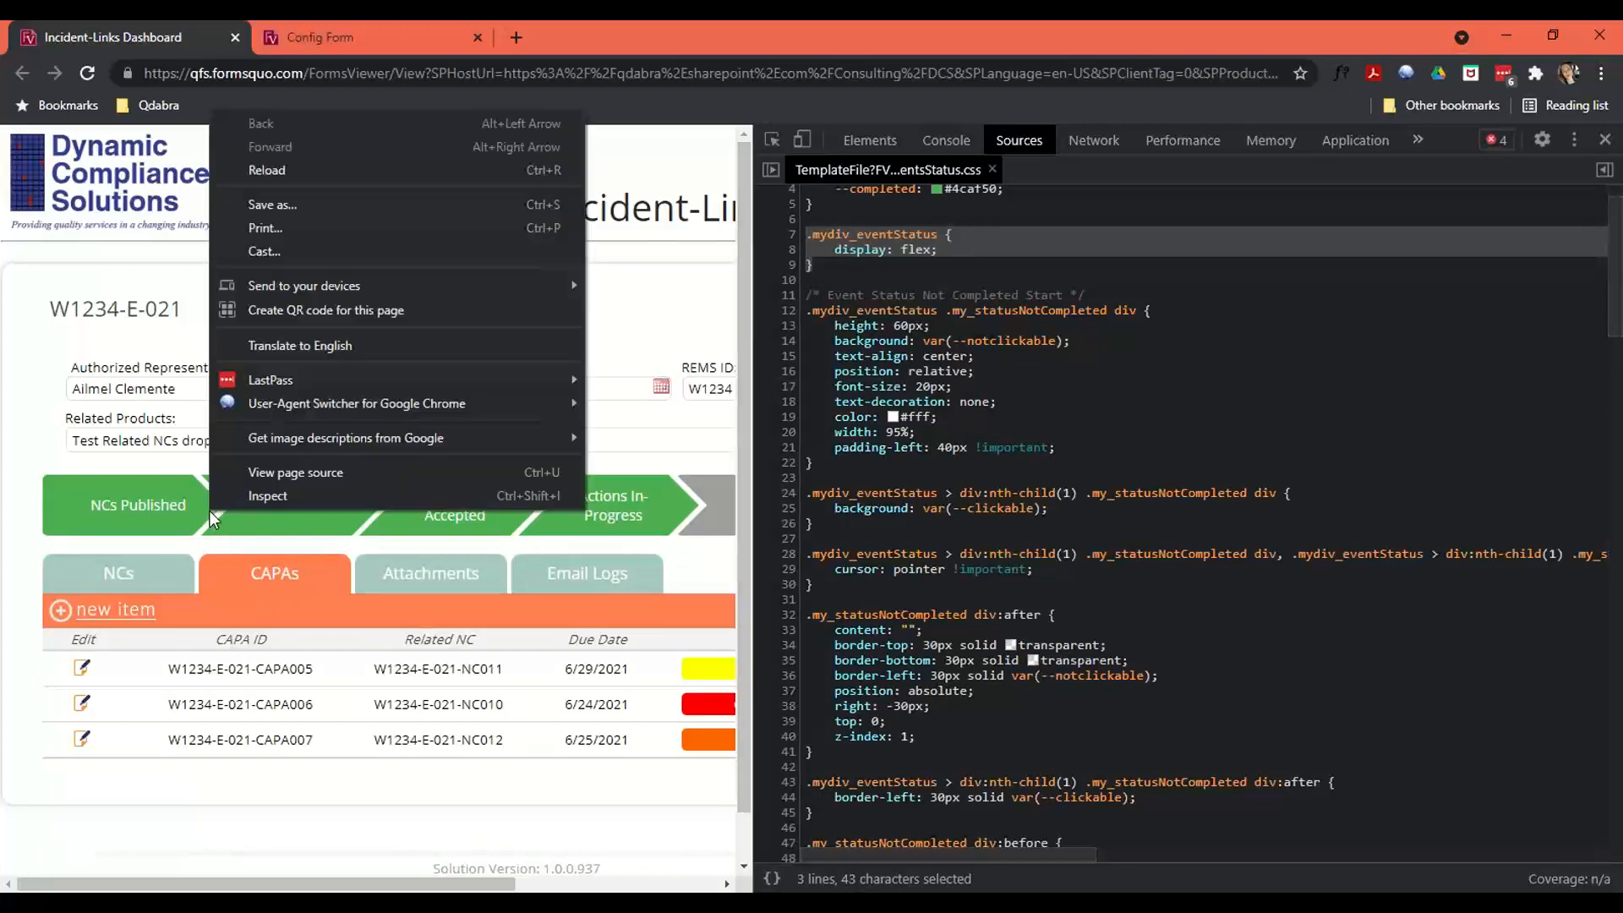
pyautogui.click(231, 503)
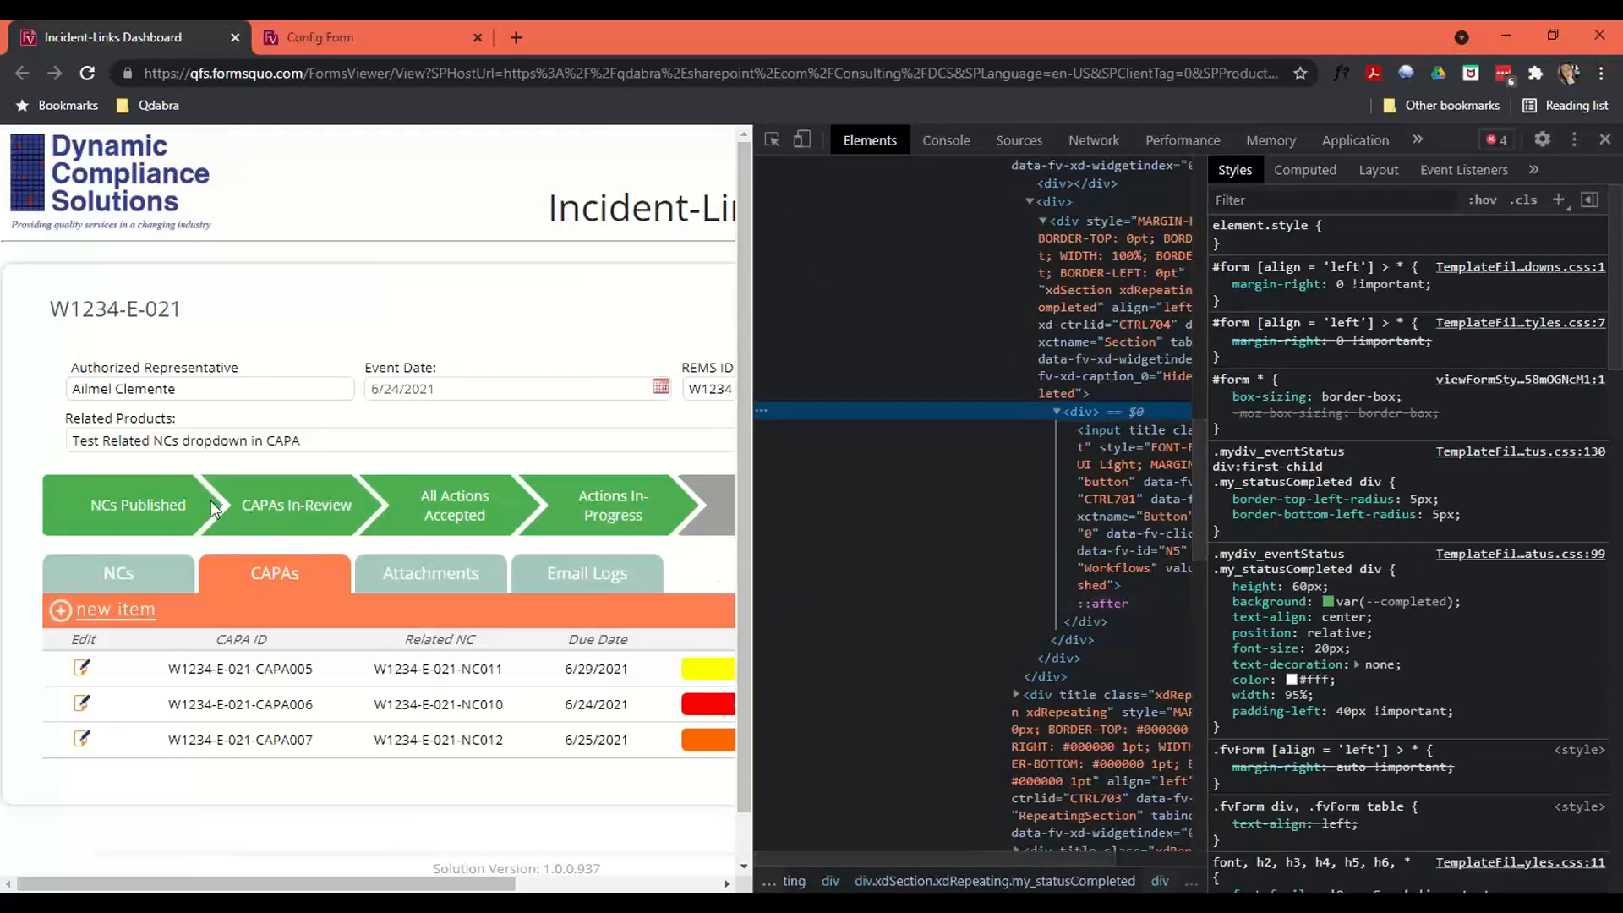
pyautogui.click(773, 141)
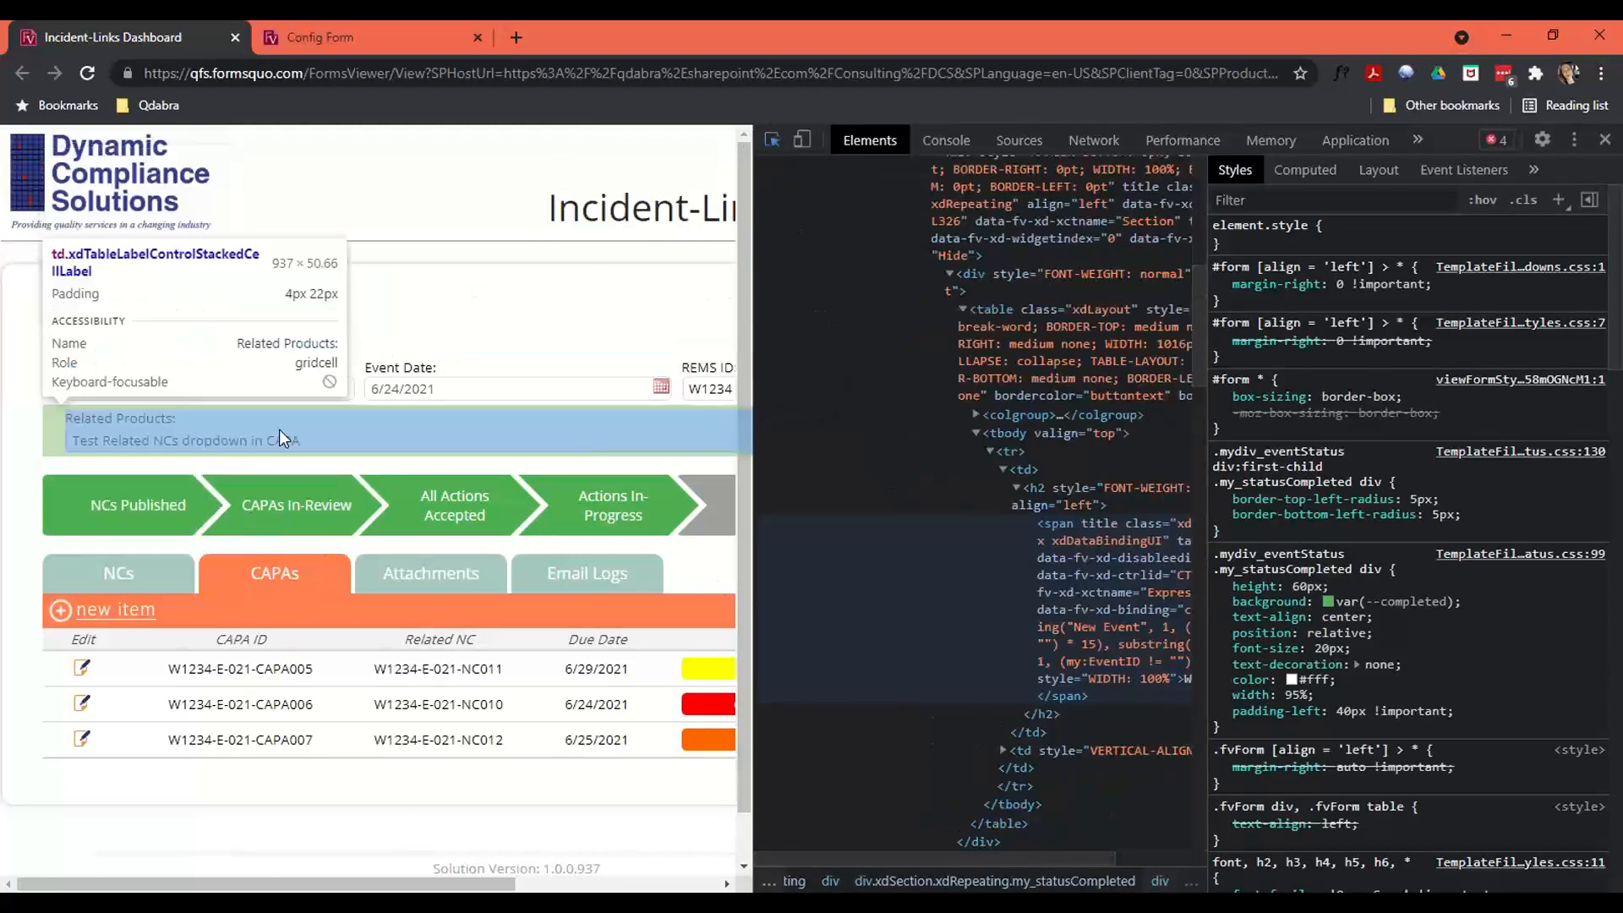
pyautogui.click(218, 511)
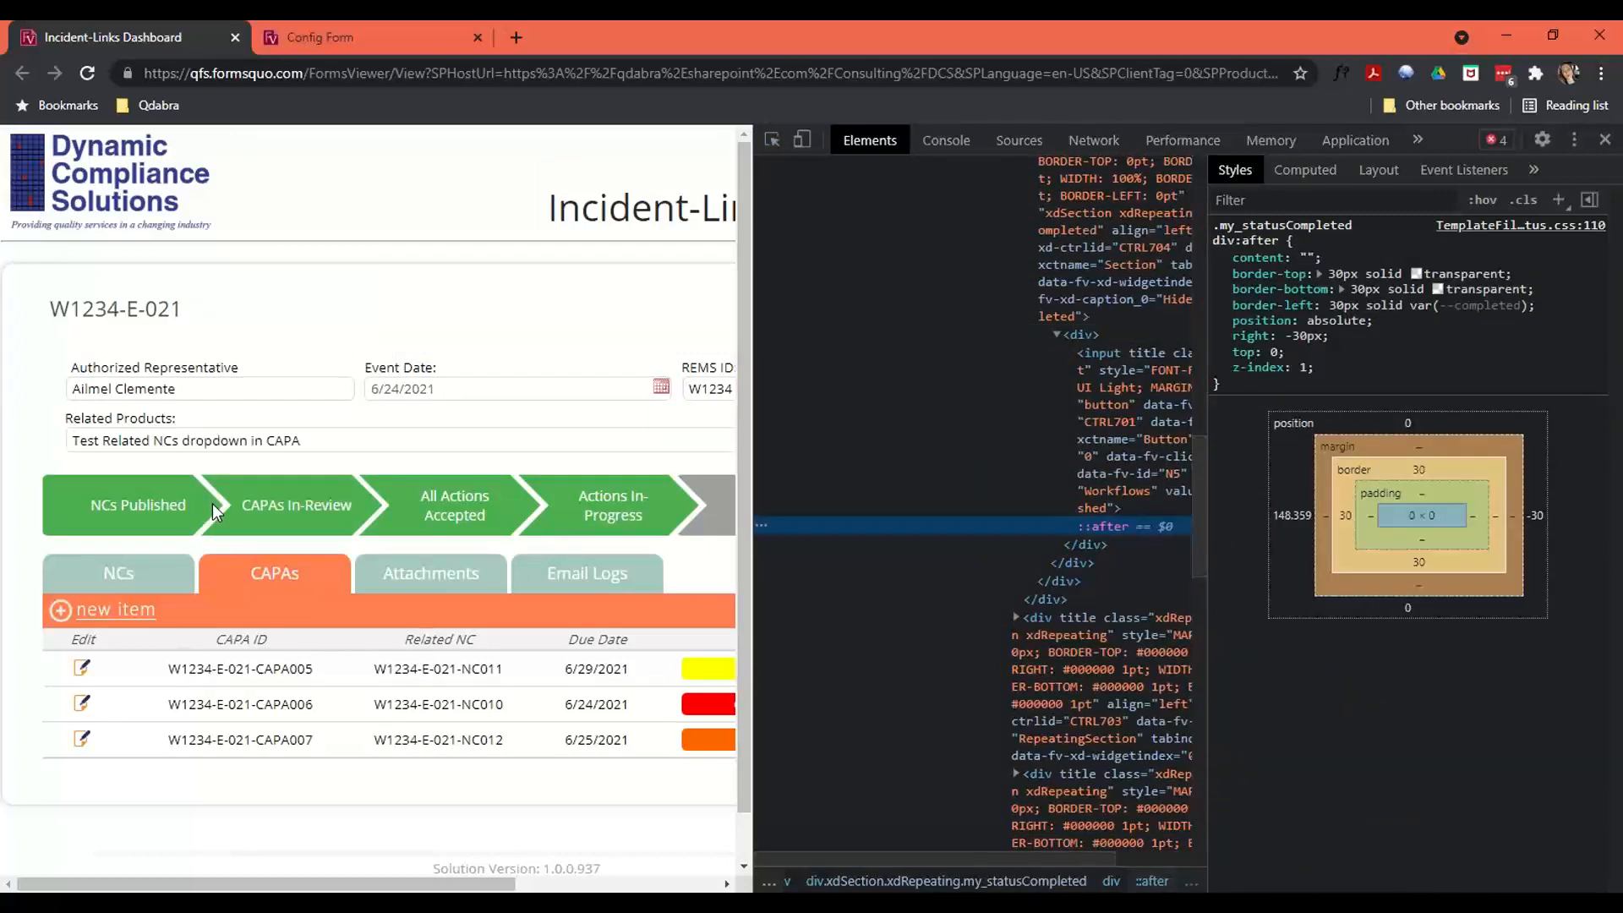
pyautogui.moveTo(861, 860); pyautogui.dragTo(926, 867)
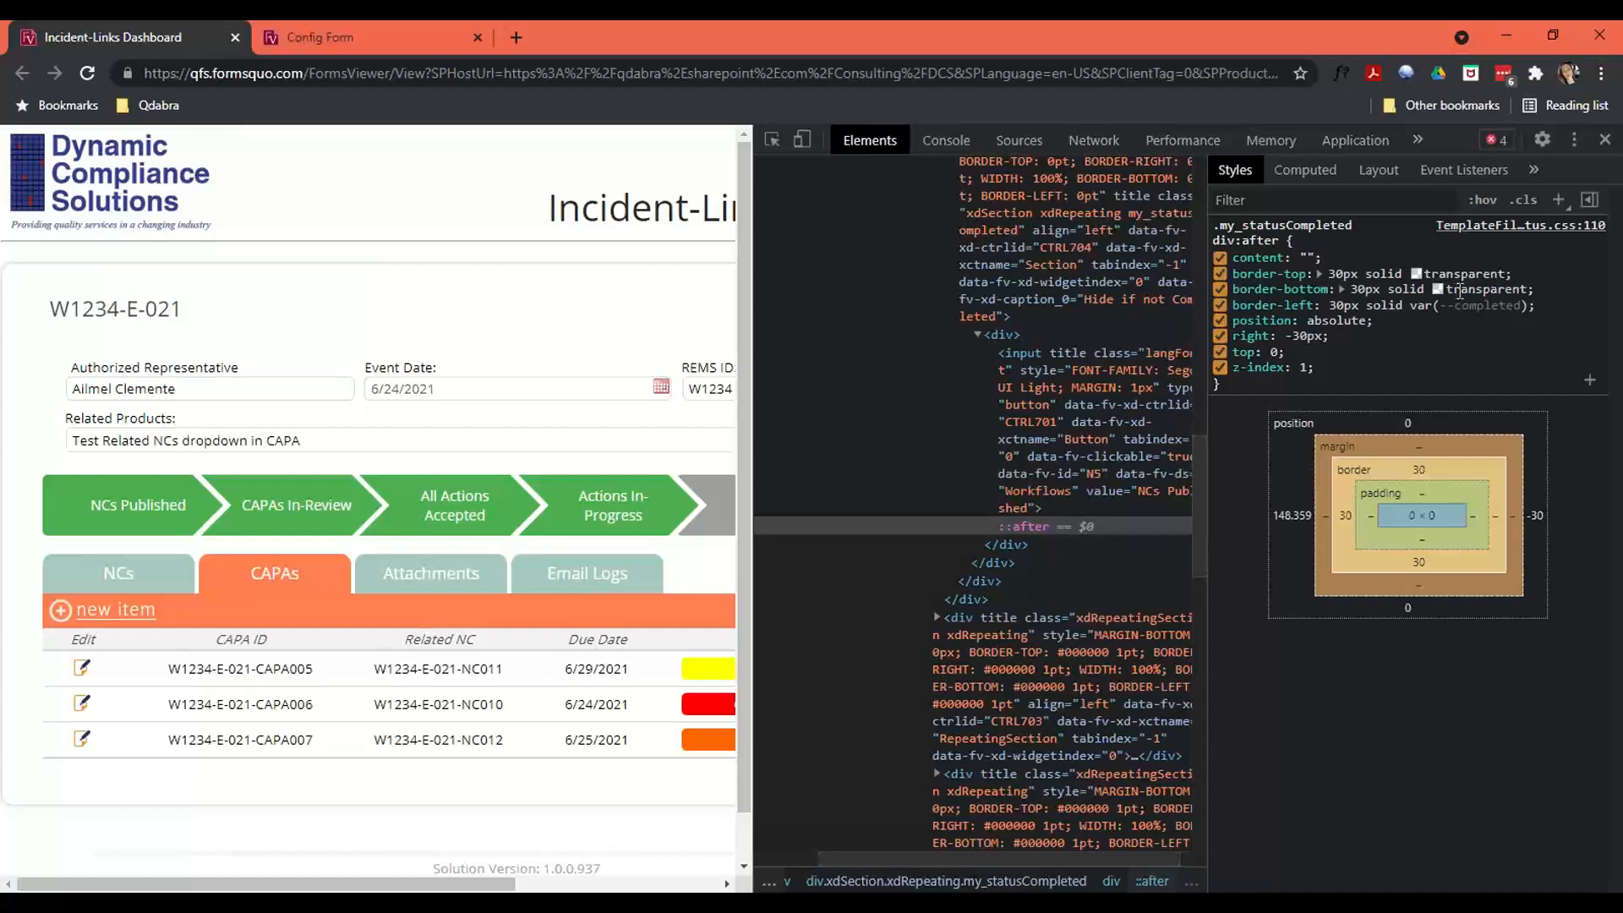
pyautogui.click(1605, 139)
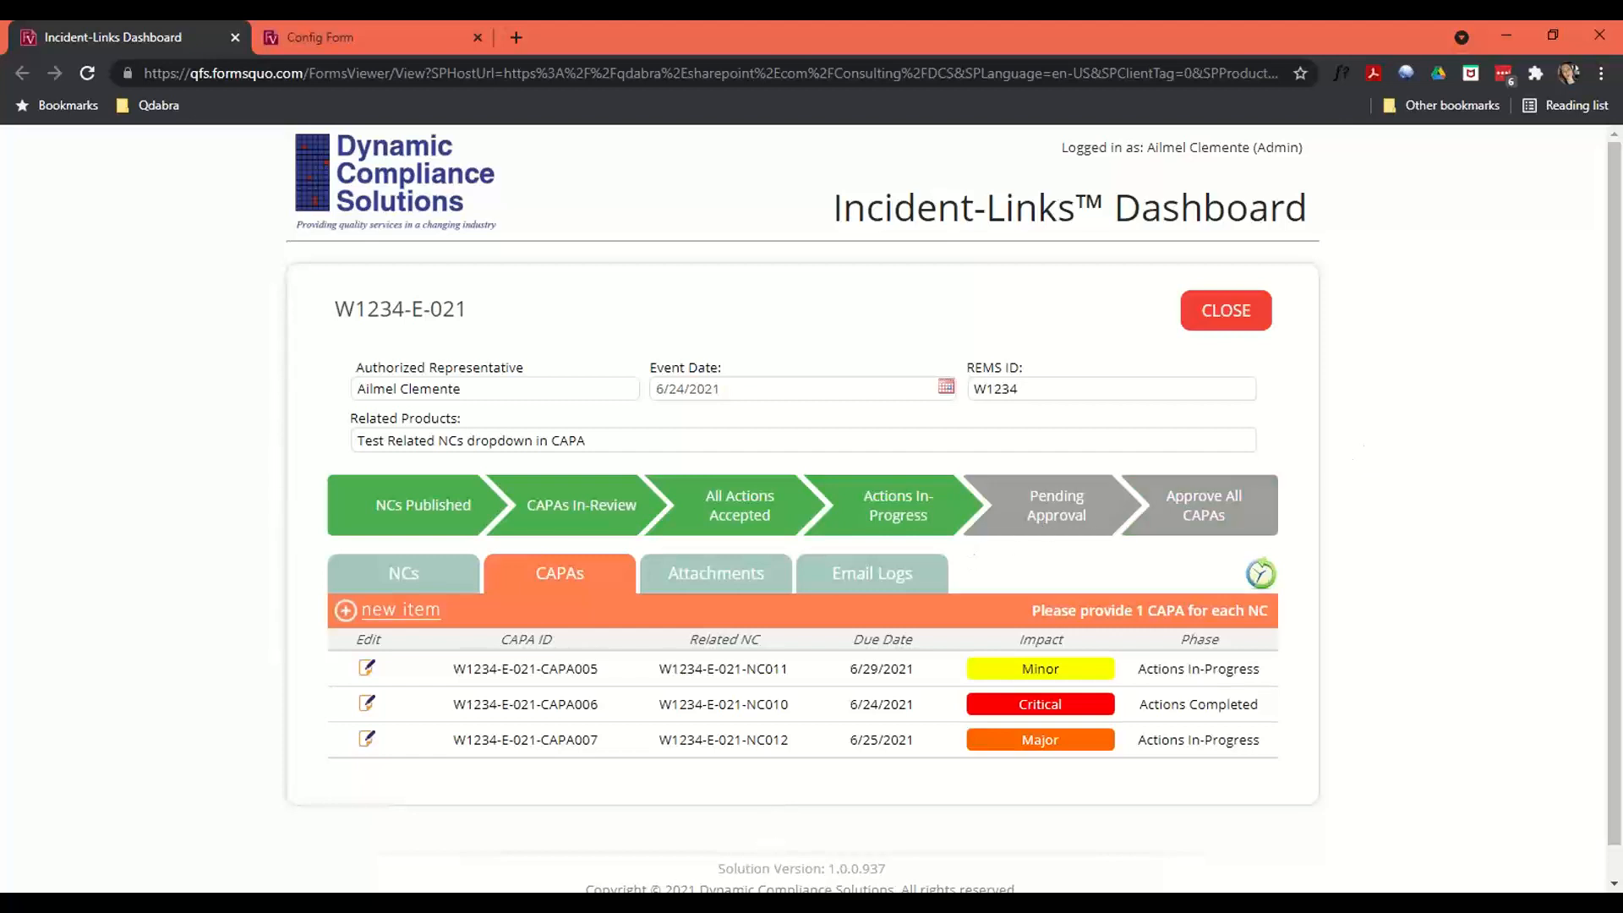
# - Switch to the ProgressBar template part in InfoPath, select its Workflows section and show the rules of the TempCommand field under Actions
pyautogui.moveTo(319, 903)
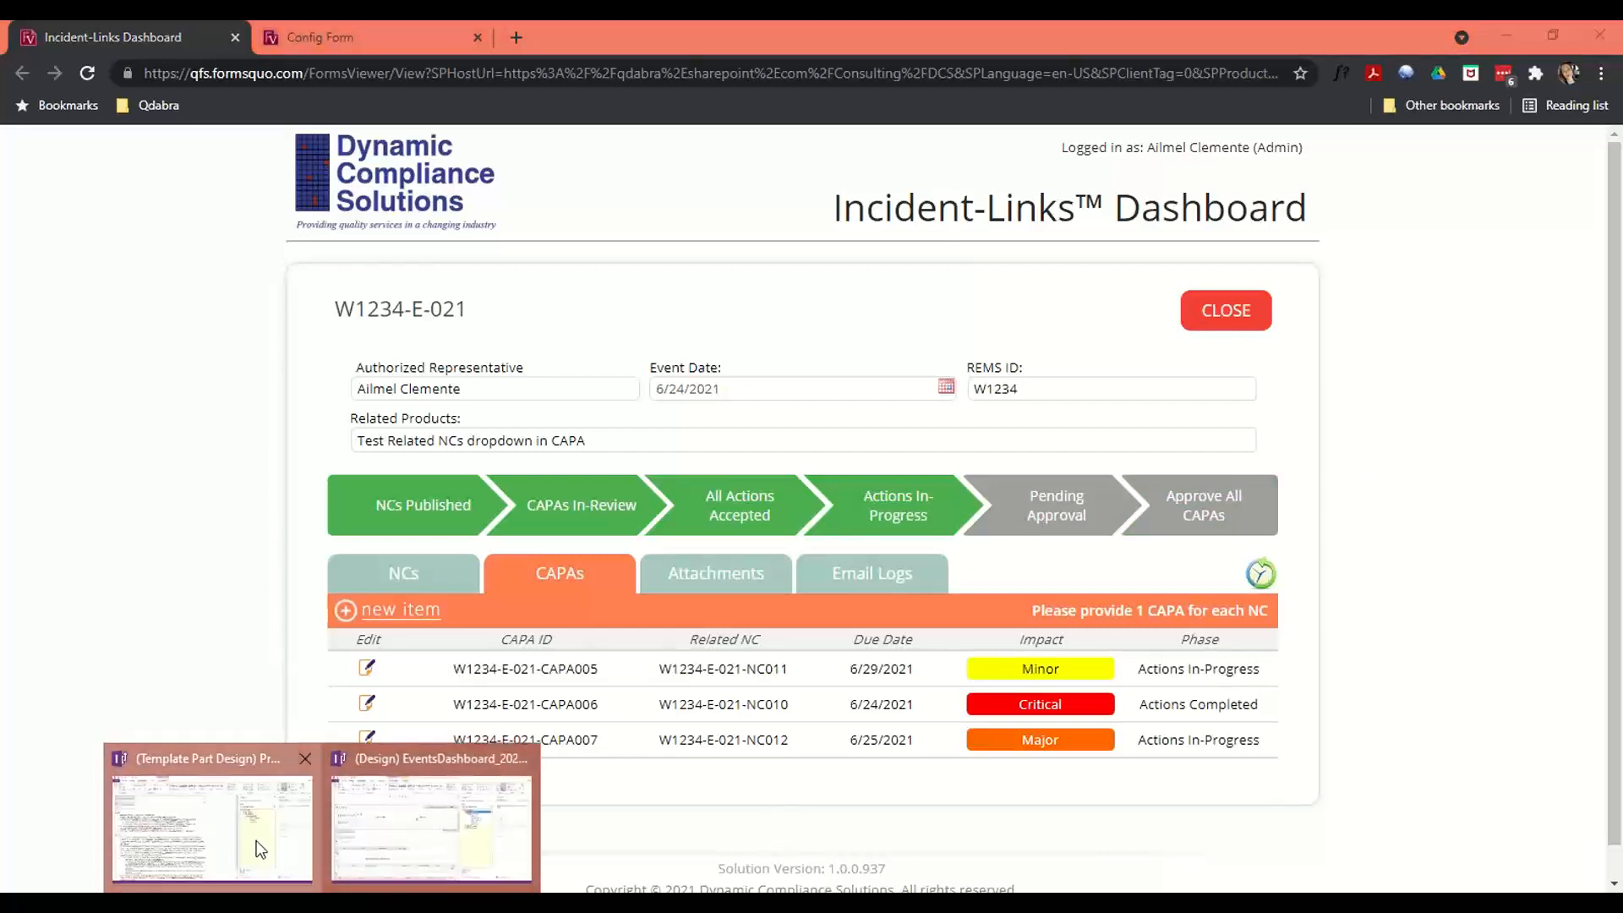
pyautogui.click(297, 844)
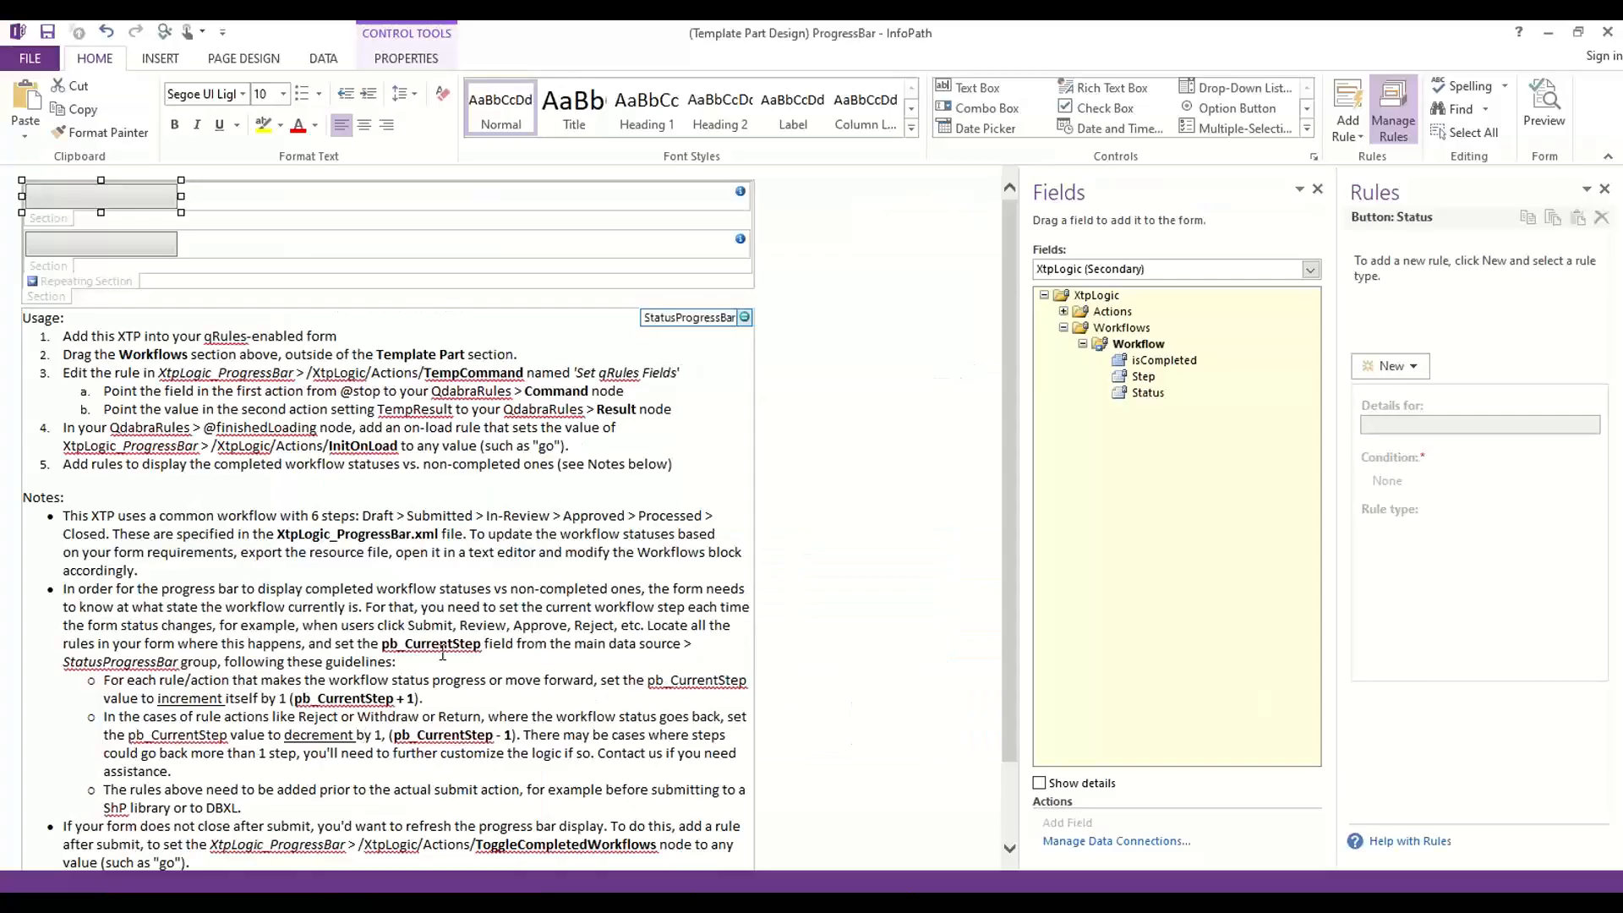
pyautogui.click(49, 301)
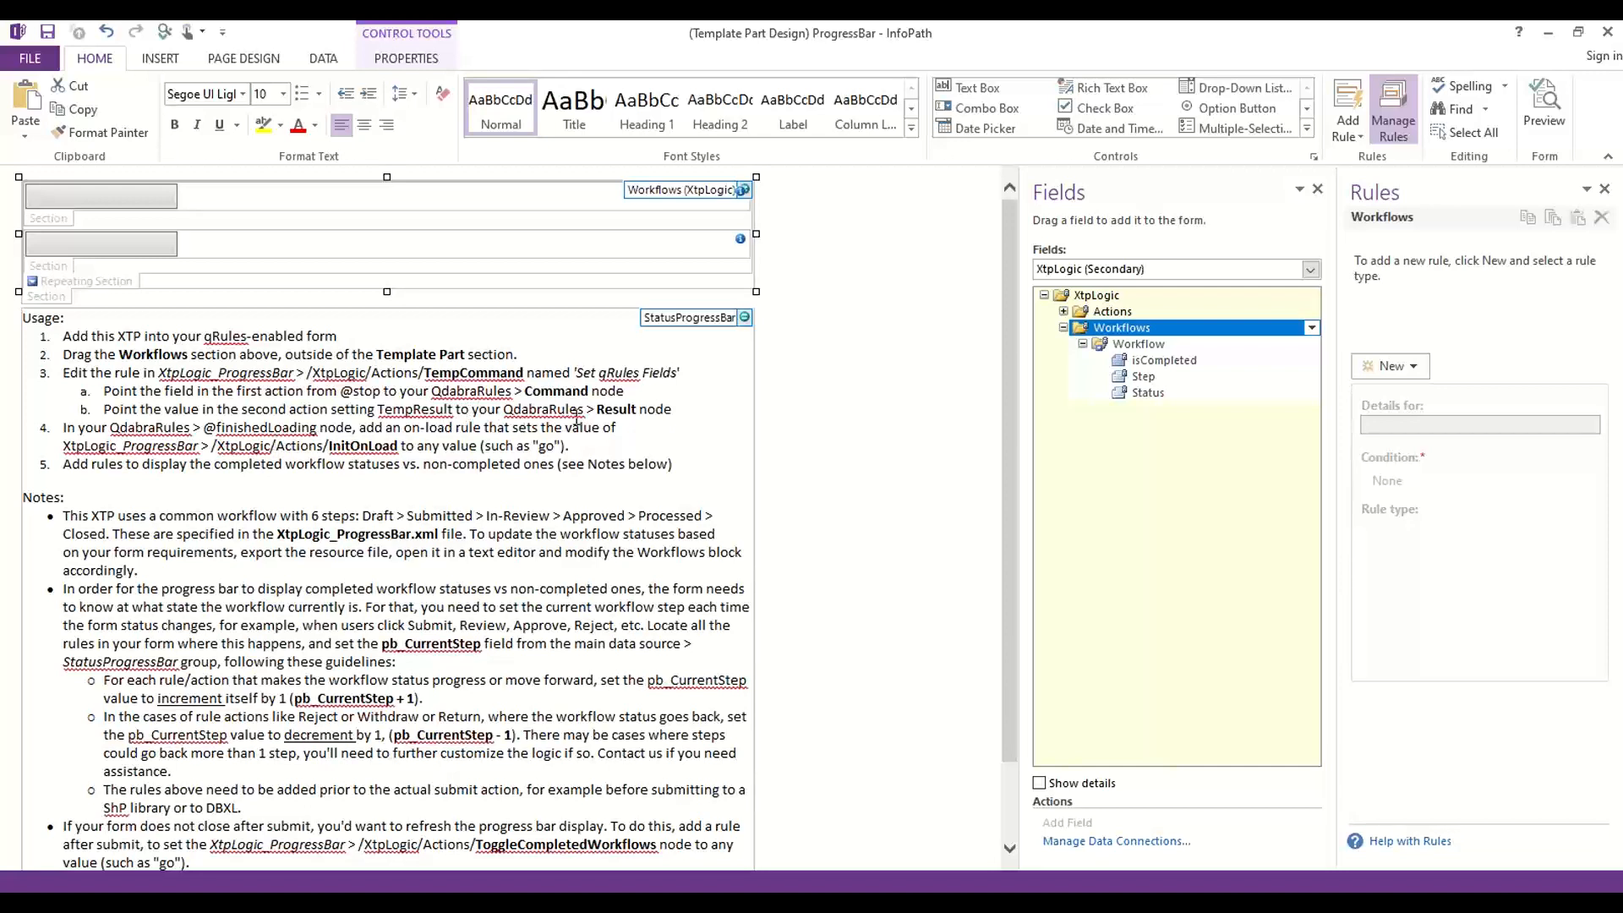
pyautogui.click(1065, 311)
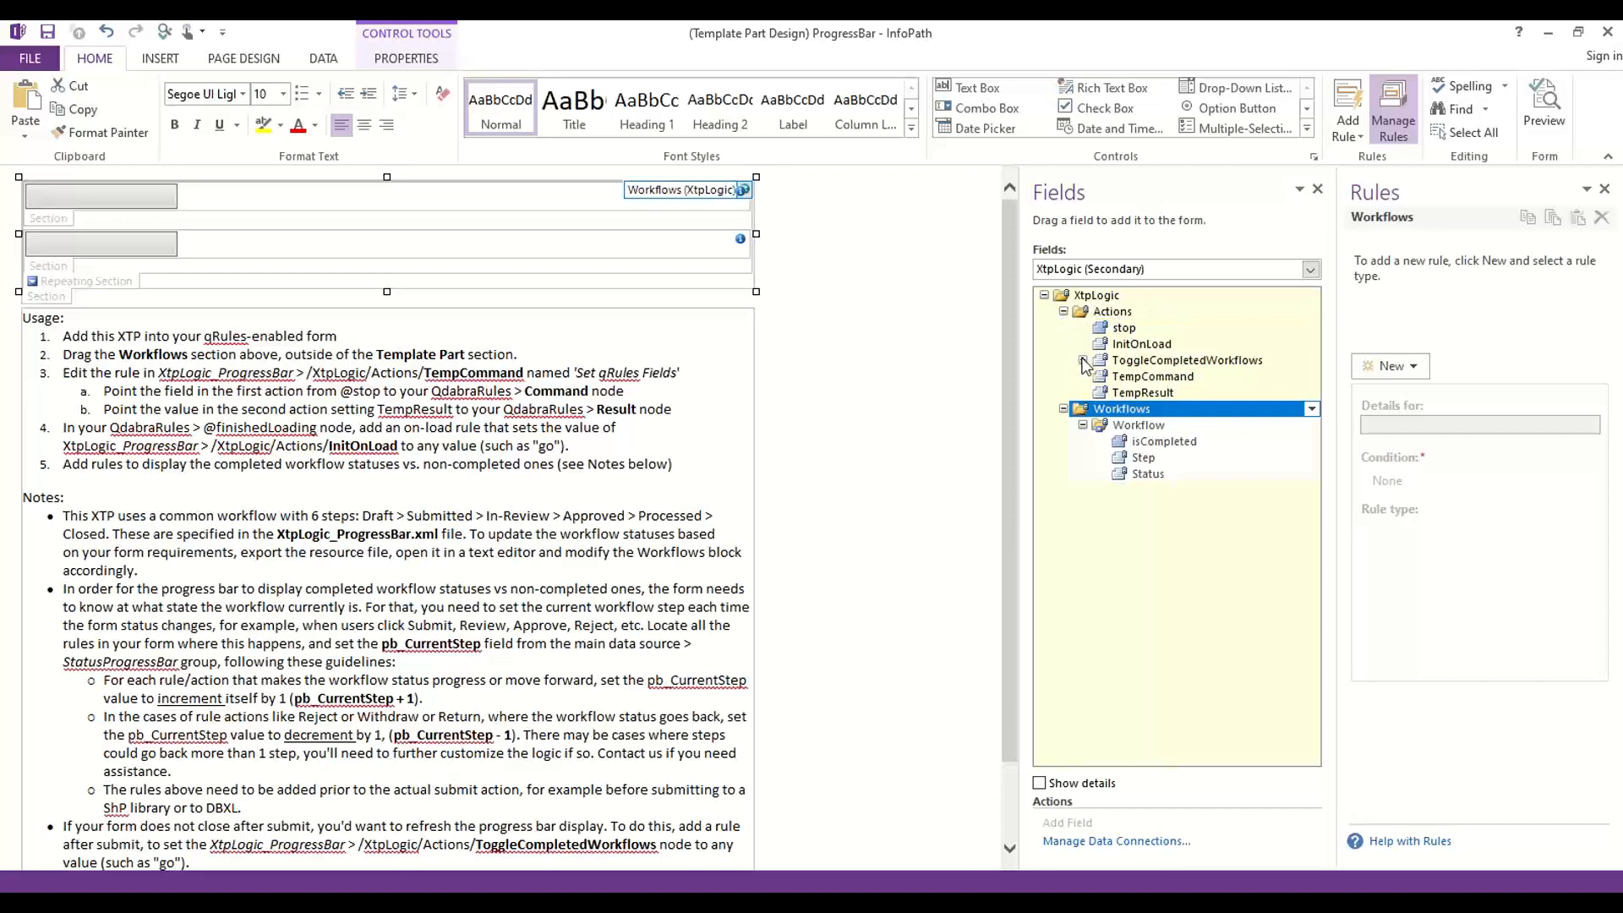
pyautogui.click(1178, 378)
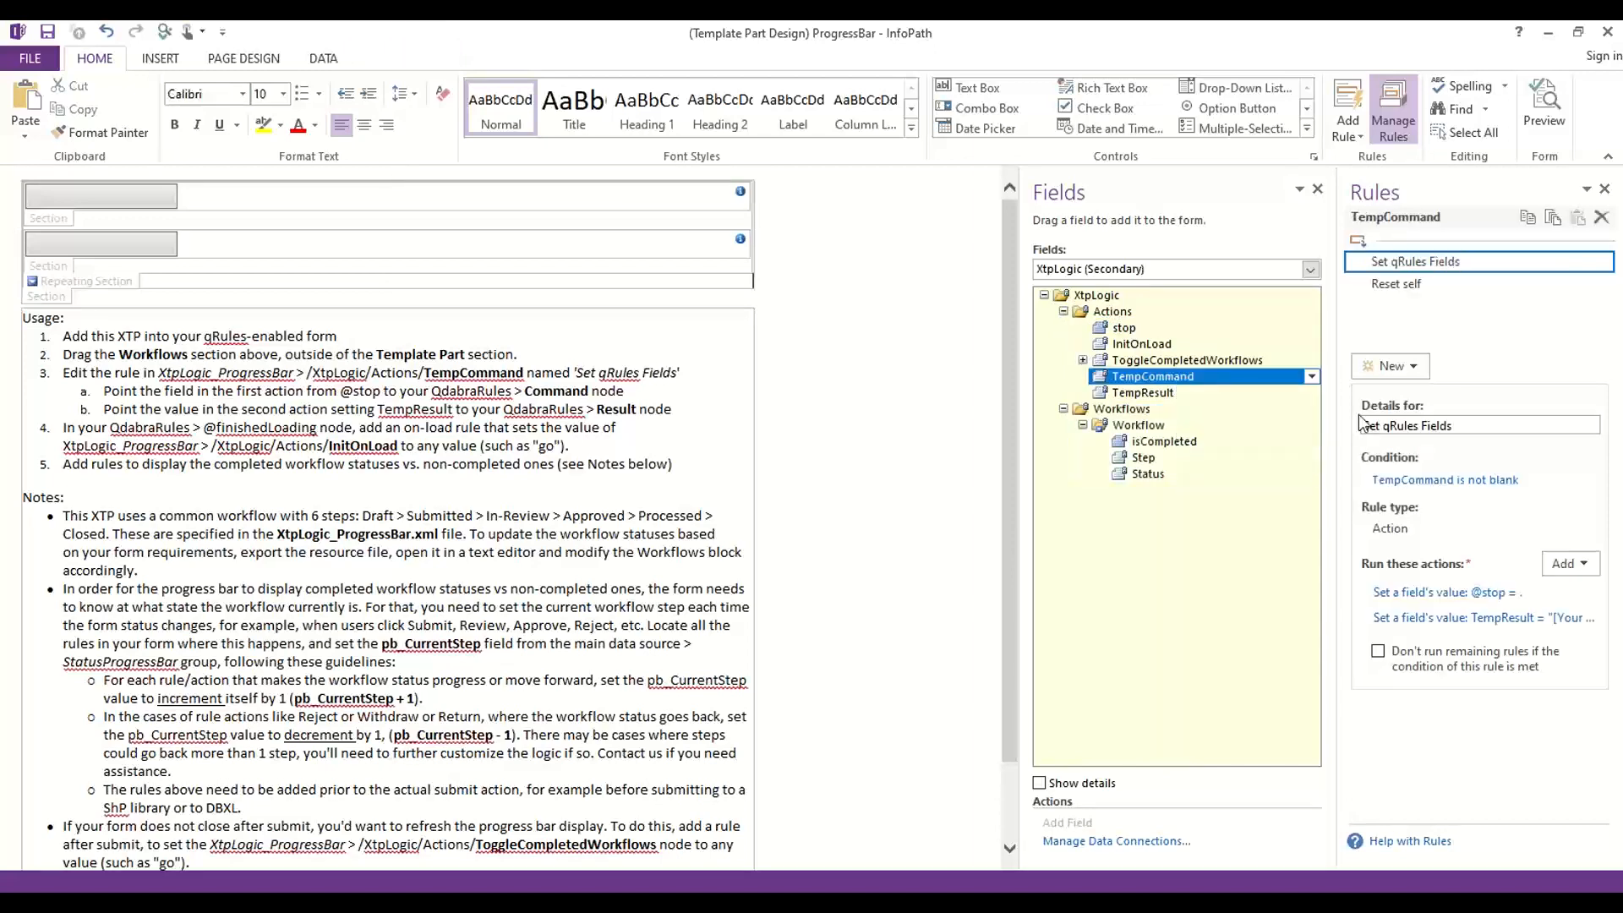
pyautogui.moveTo(1337, 423); pyautogui.dragTo(1031, 425)
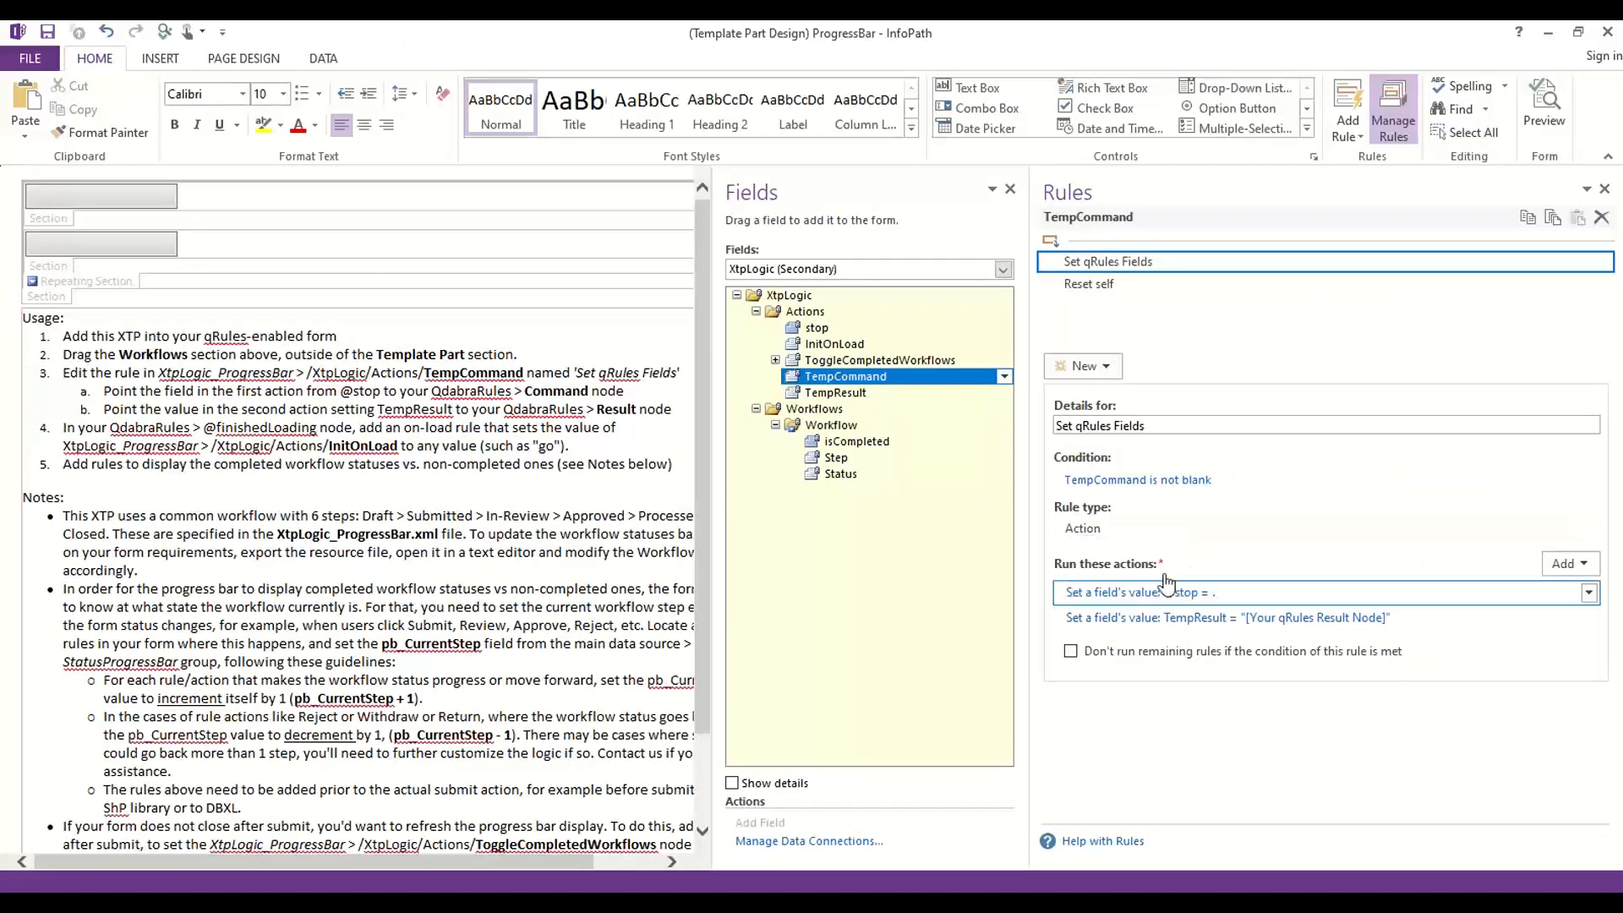
pyautogui.click(1194, 594)
pyautogui.moveTo(816, 334); pyautogui.dragTo(720, 490)
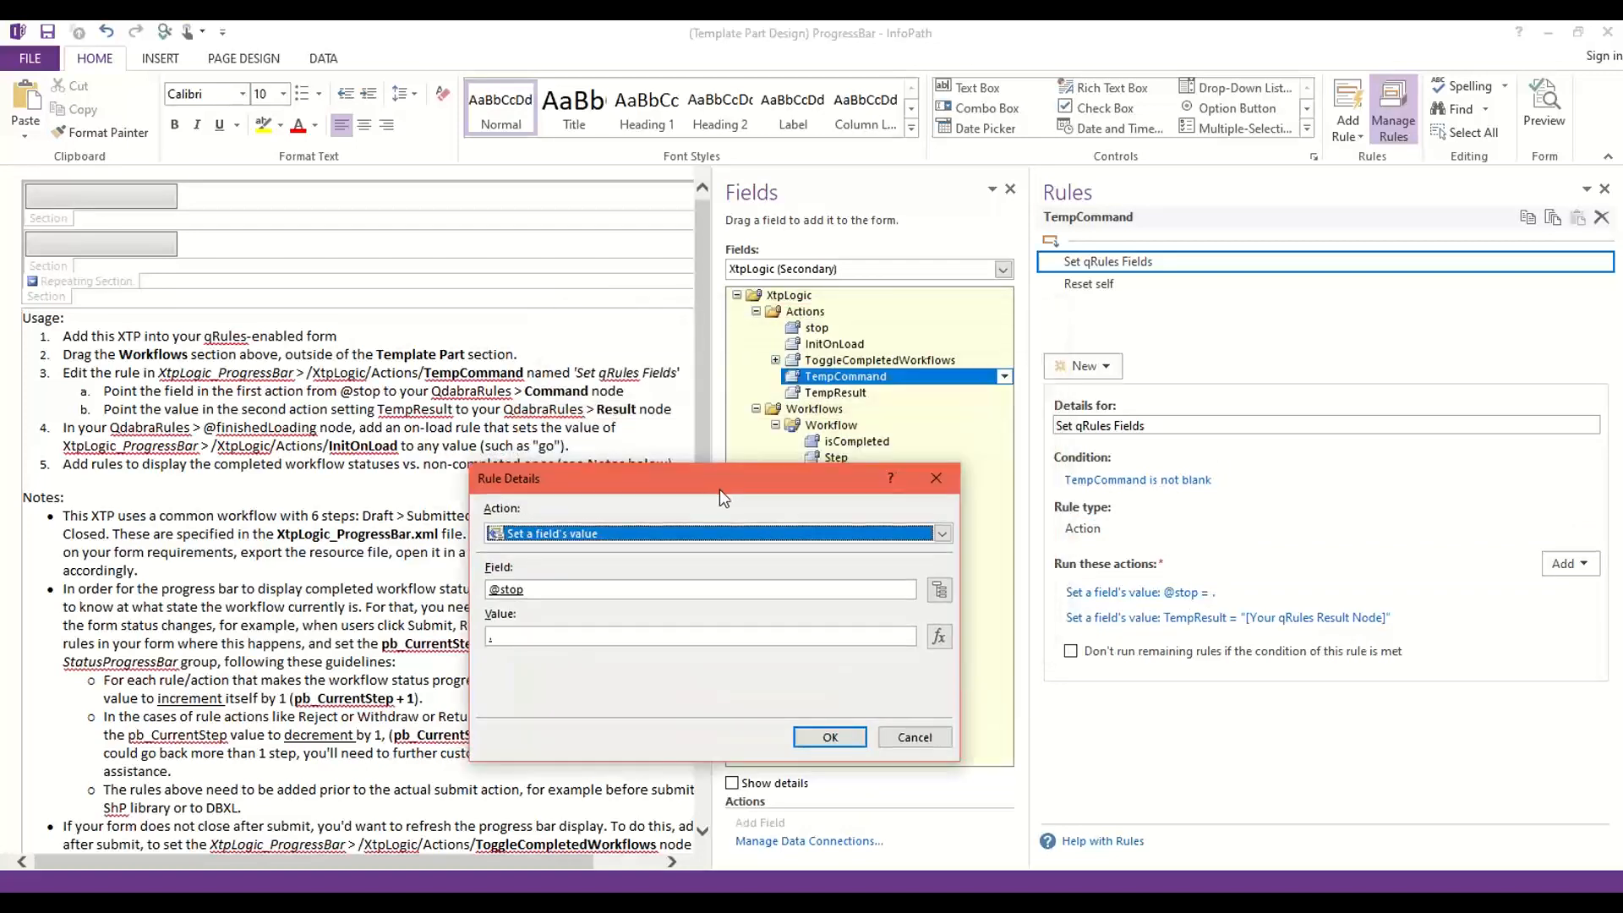
pyautogui.click(939, 592)
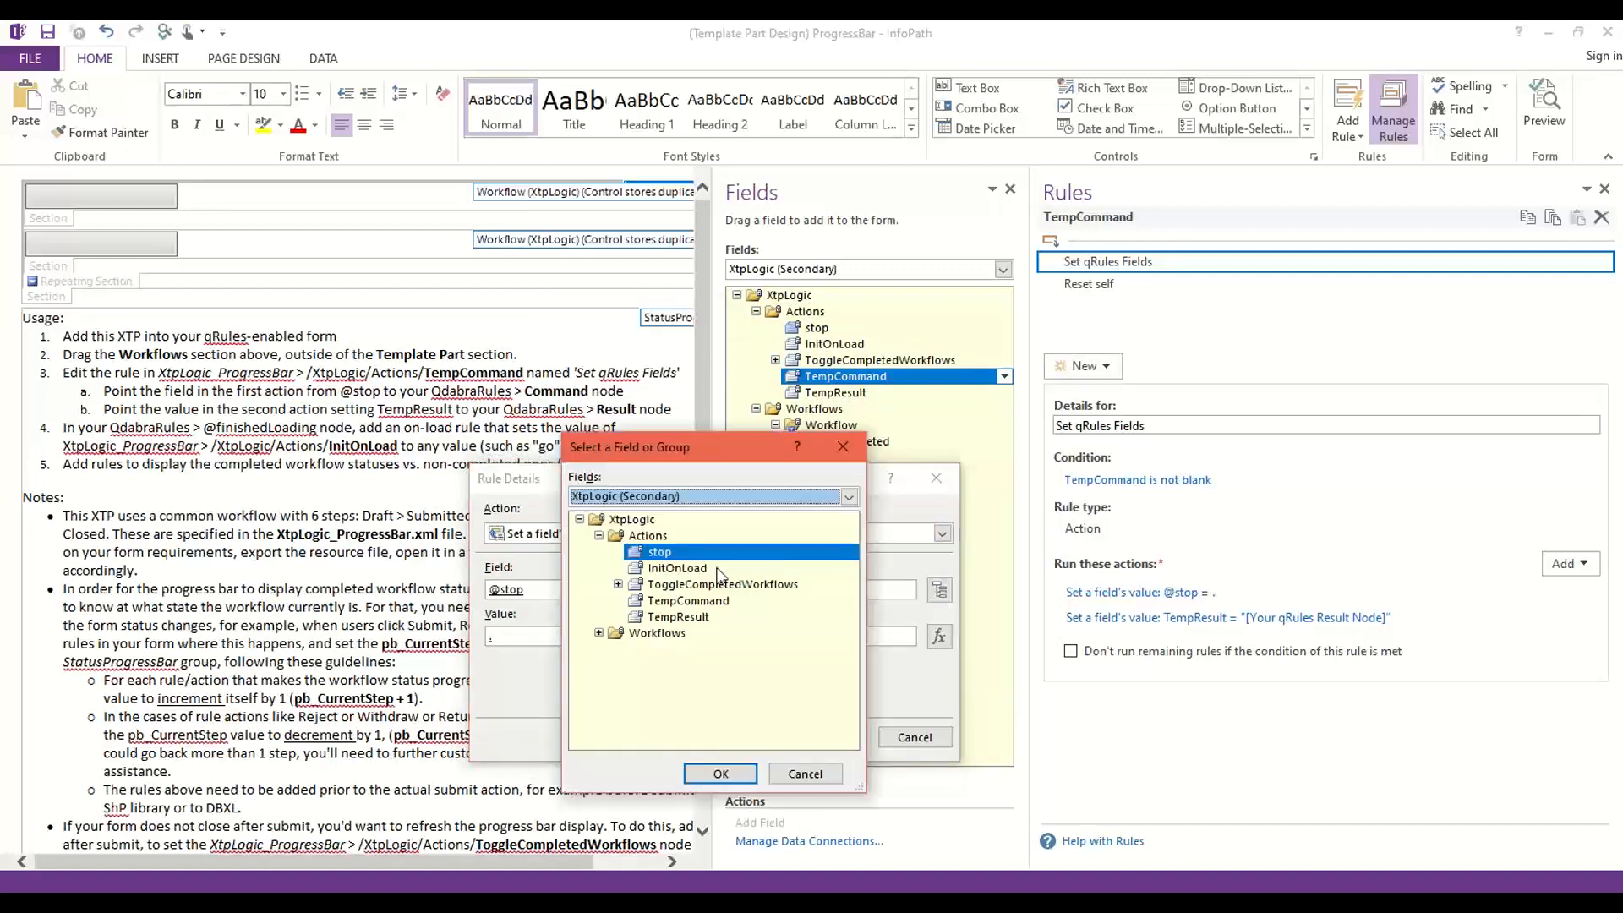
pyautogui.click(675, 497)
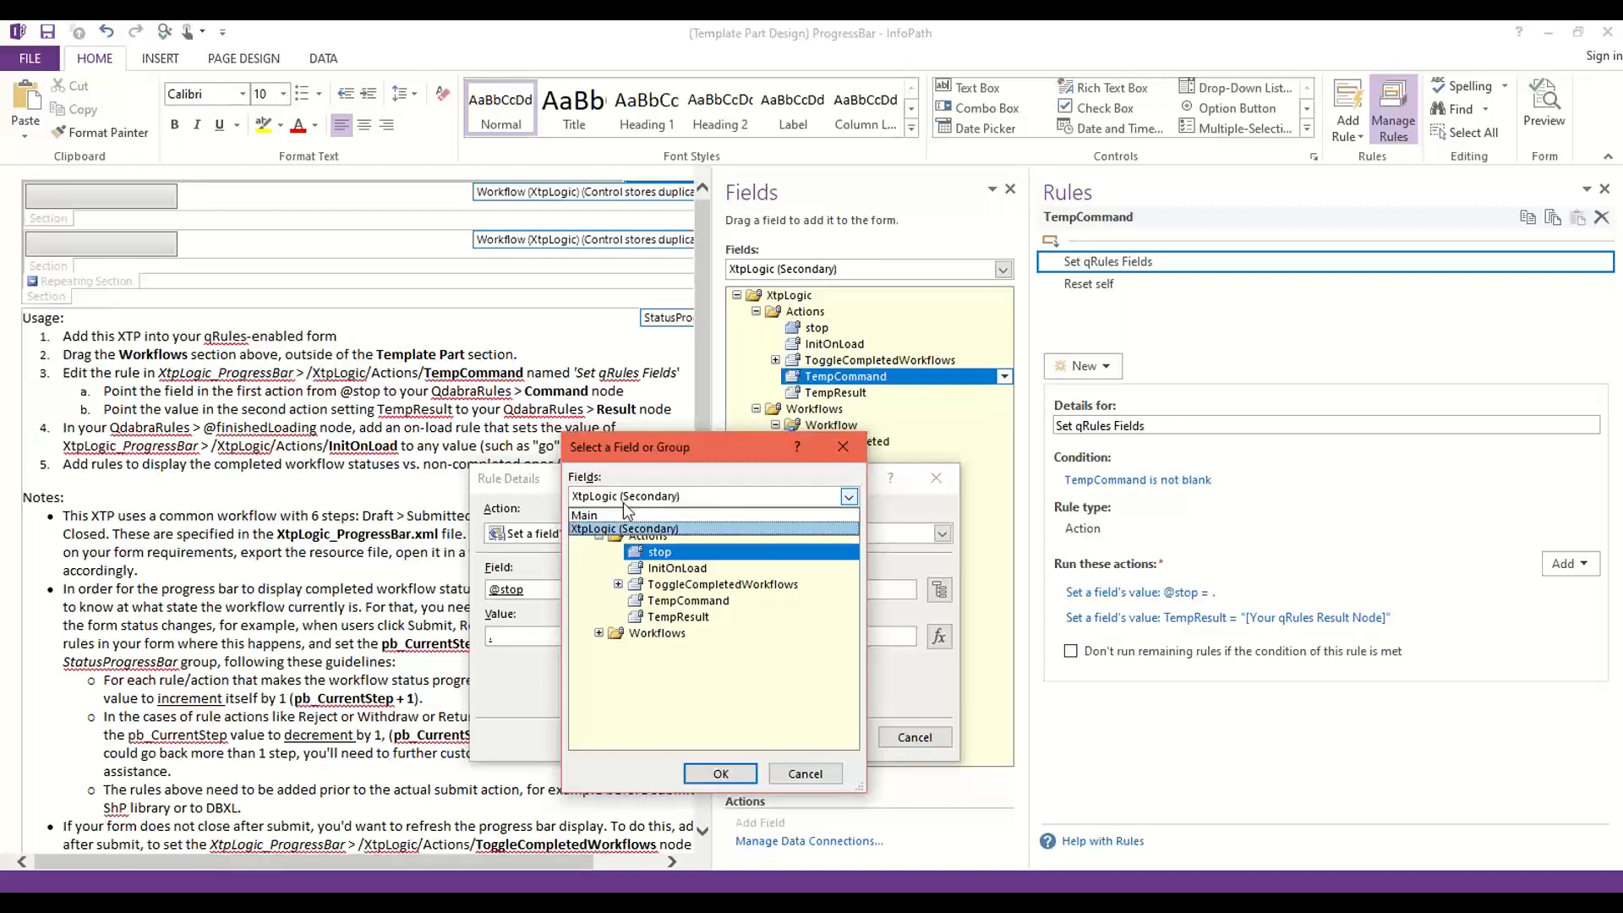
pyautogui.click(677, 561)
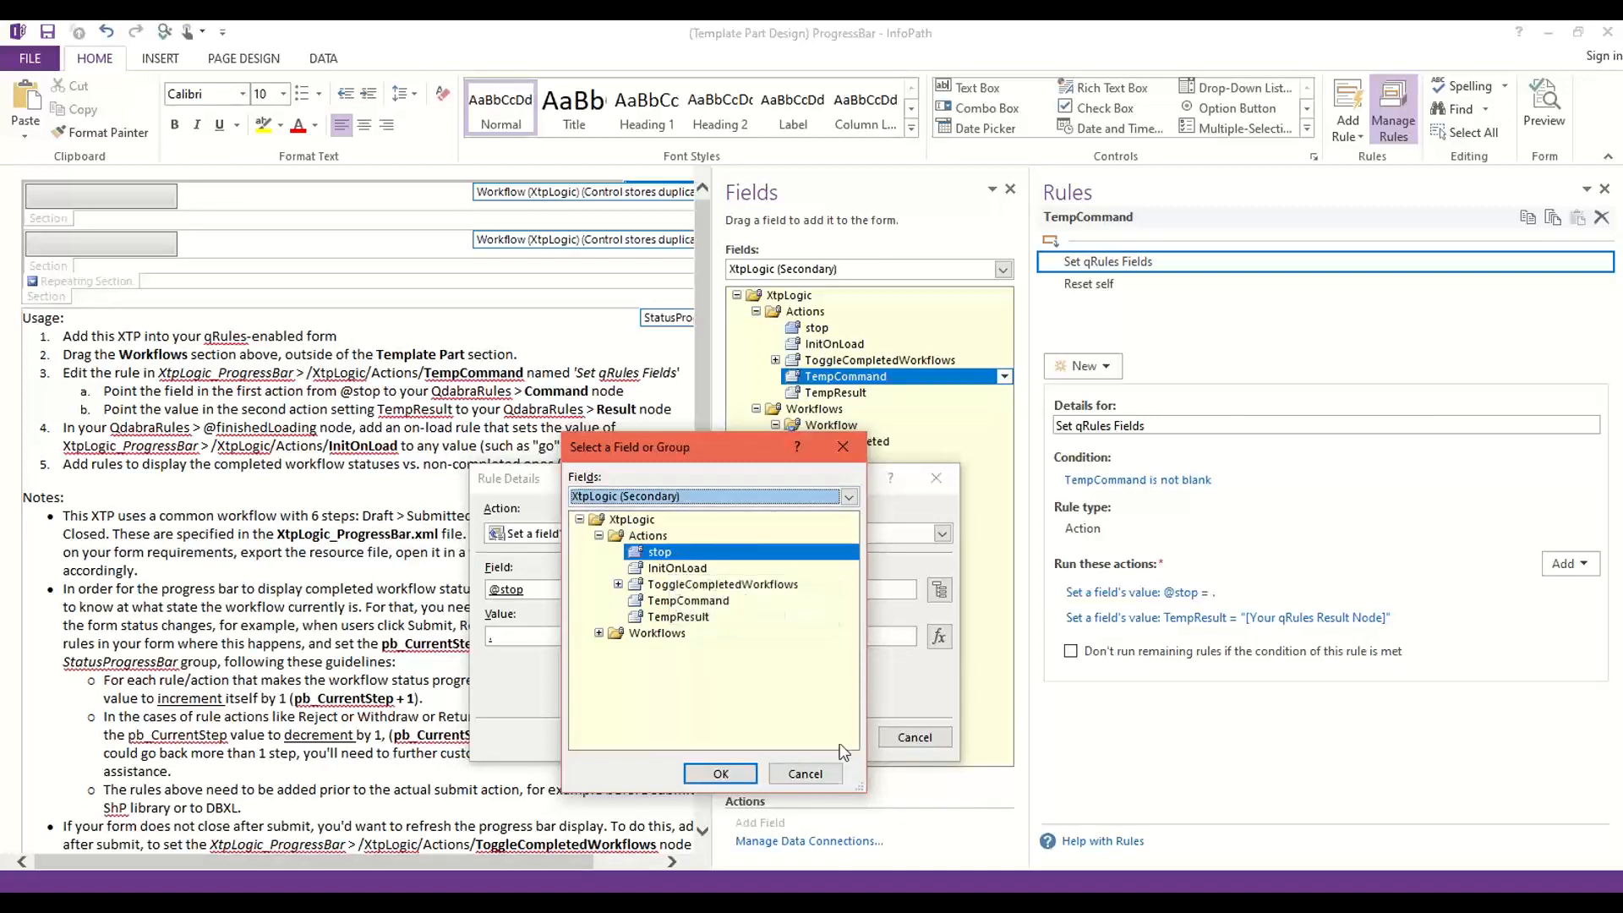
pyautogui.click(805, 774)
pyautogui.click(916, 737)
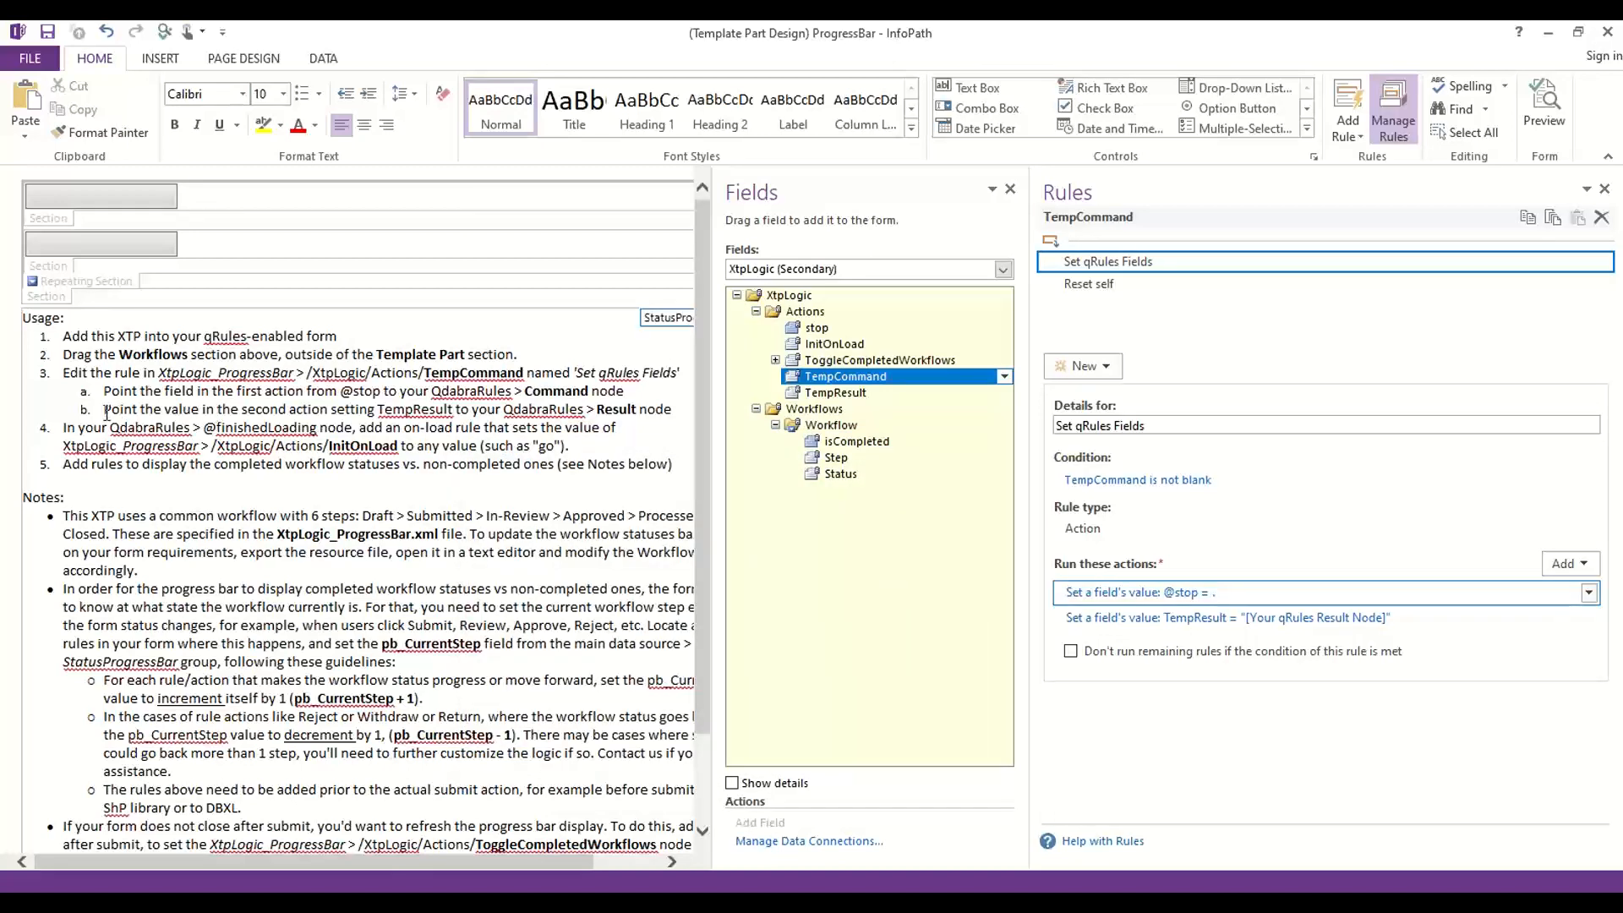
# - Review the template part's usage notes on incrementing and decrementing pb_CurrentStep, and show that field in the Main data source
pyautogui.click(129, 525)
pyautogui.scroll(-2, 128, 525)
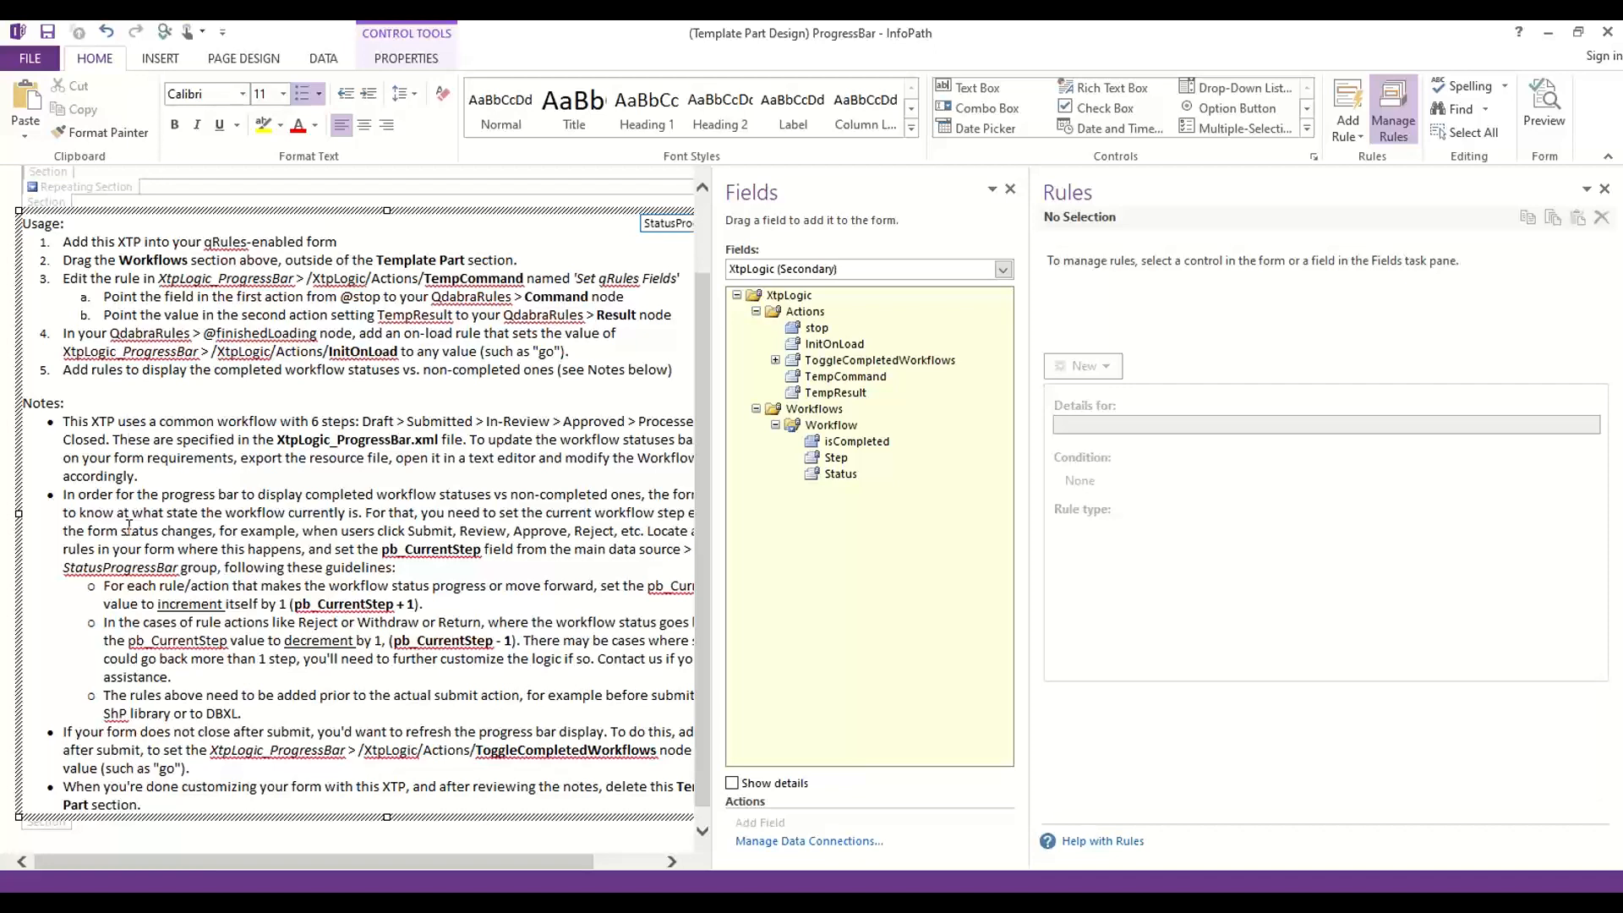
pyautogui.moveTo(1033, 530); pyautogui.dragTo(1152, 530)
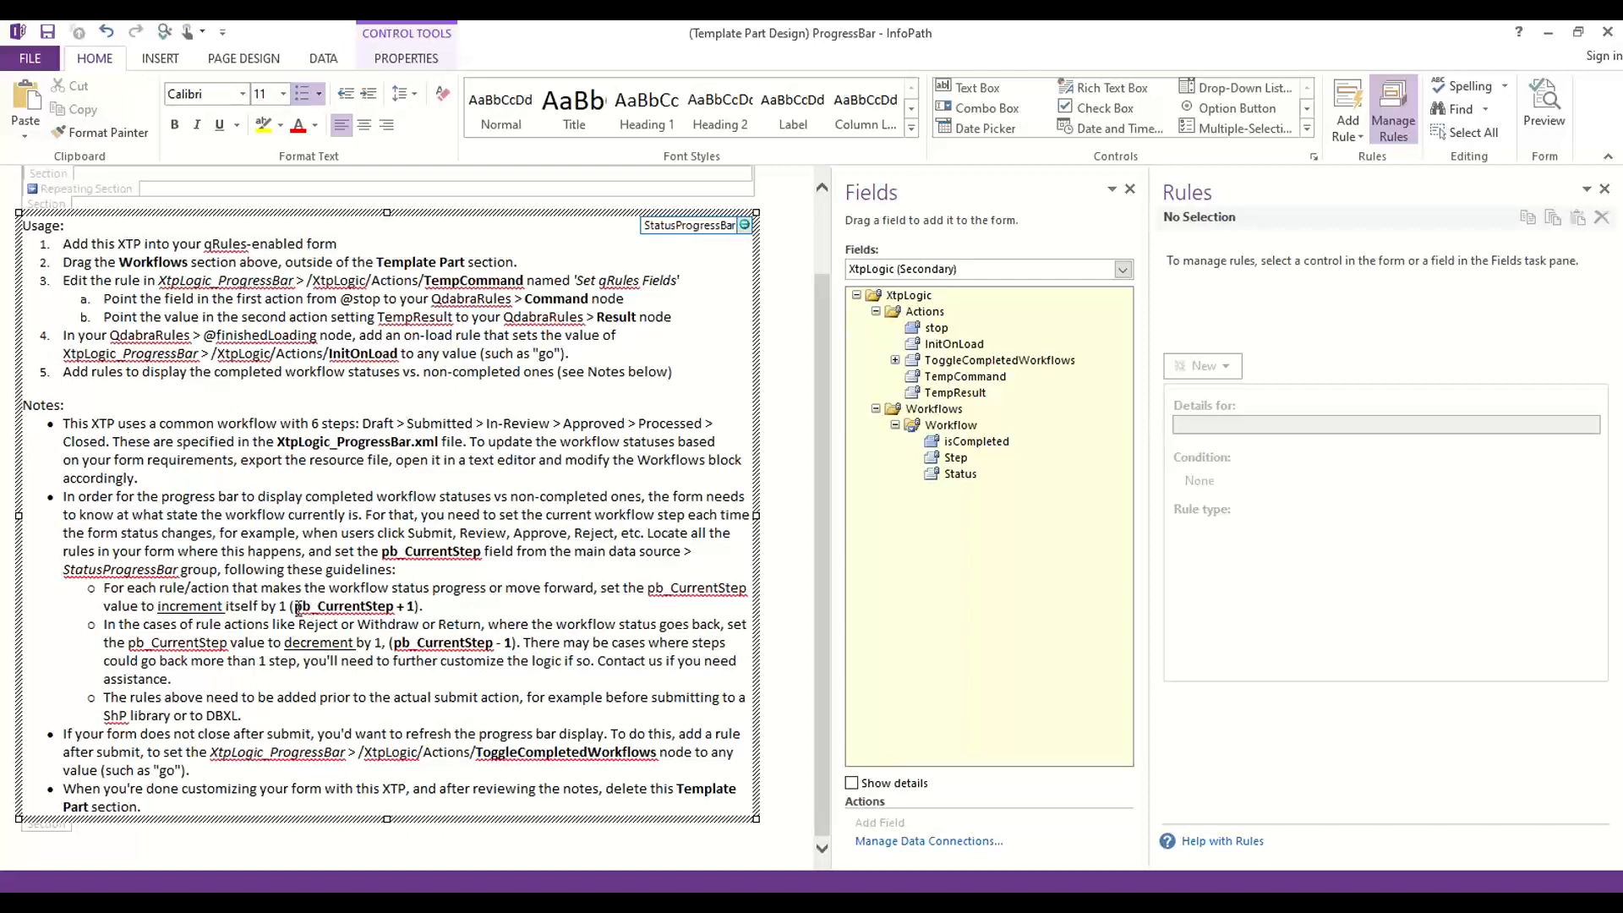
pyautogui.click(1123, 268)
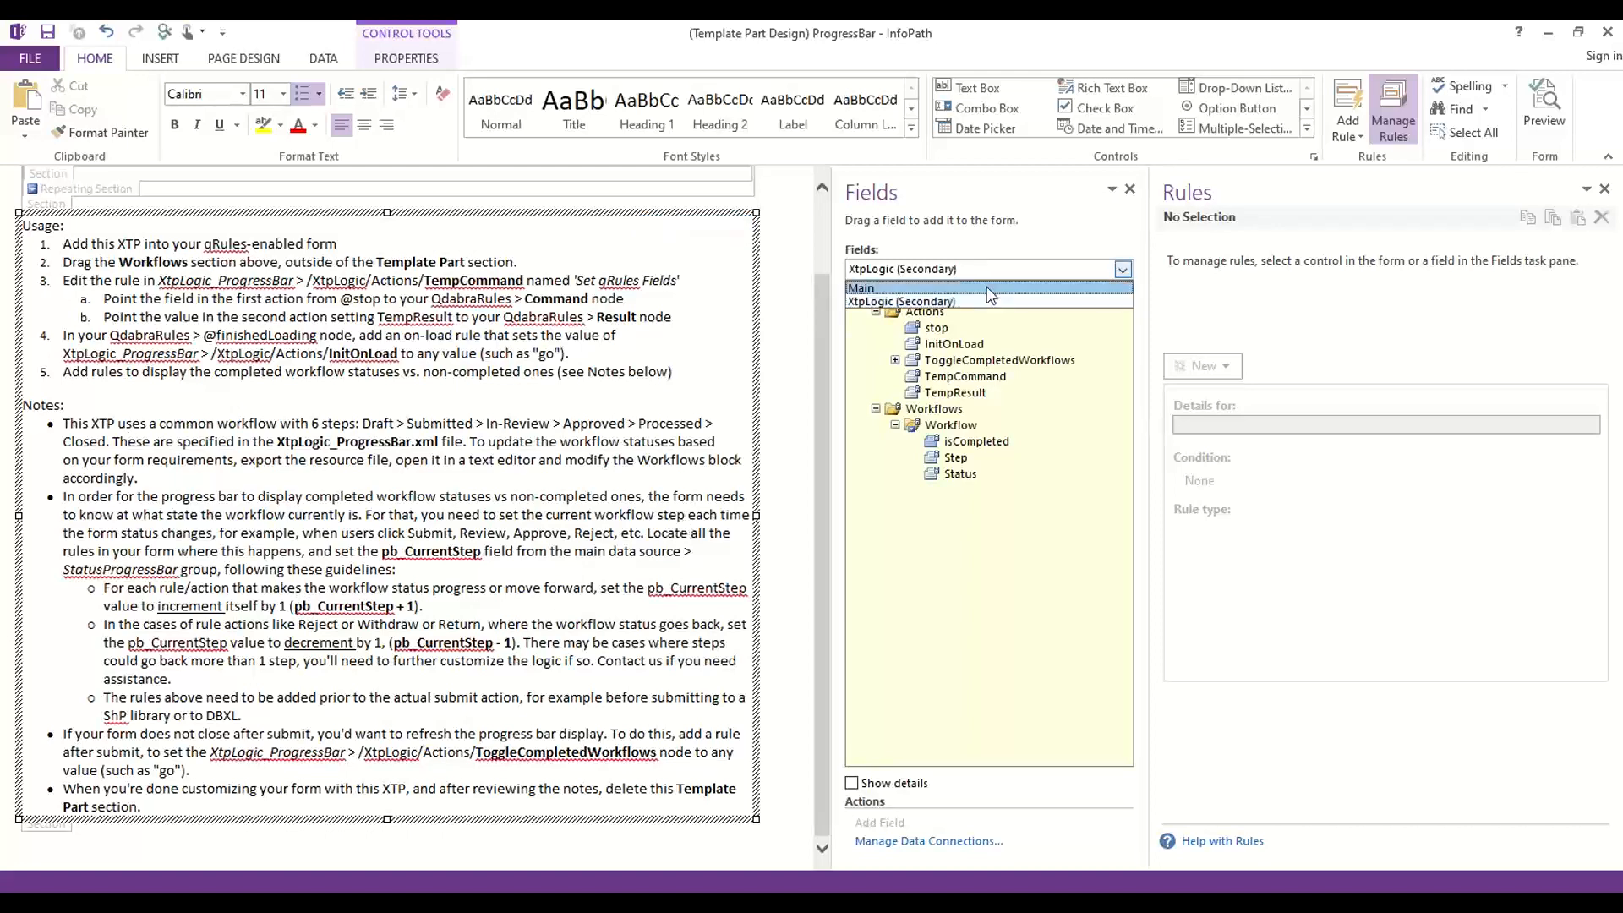
pyautogui.click(989, 288)
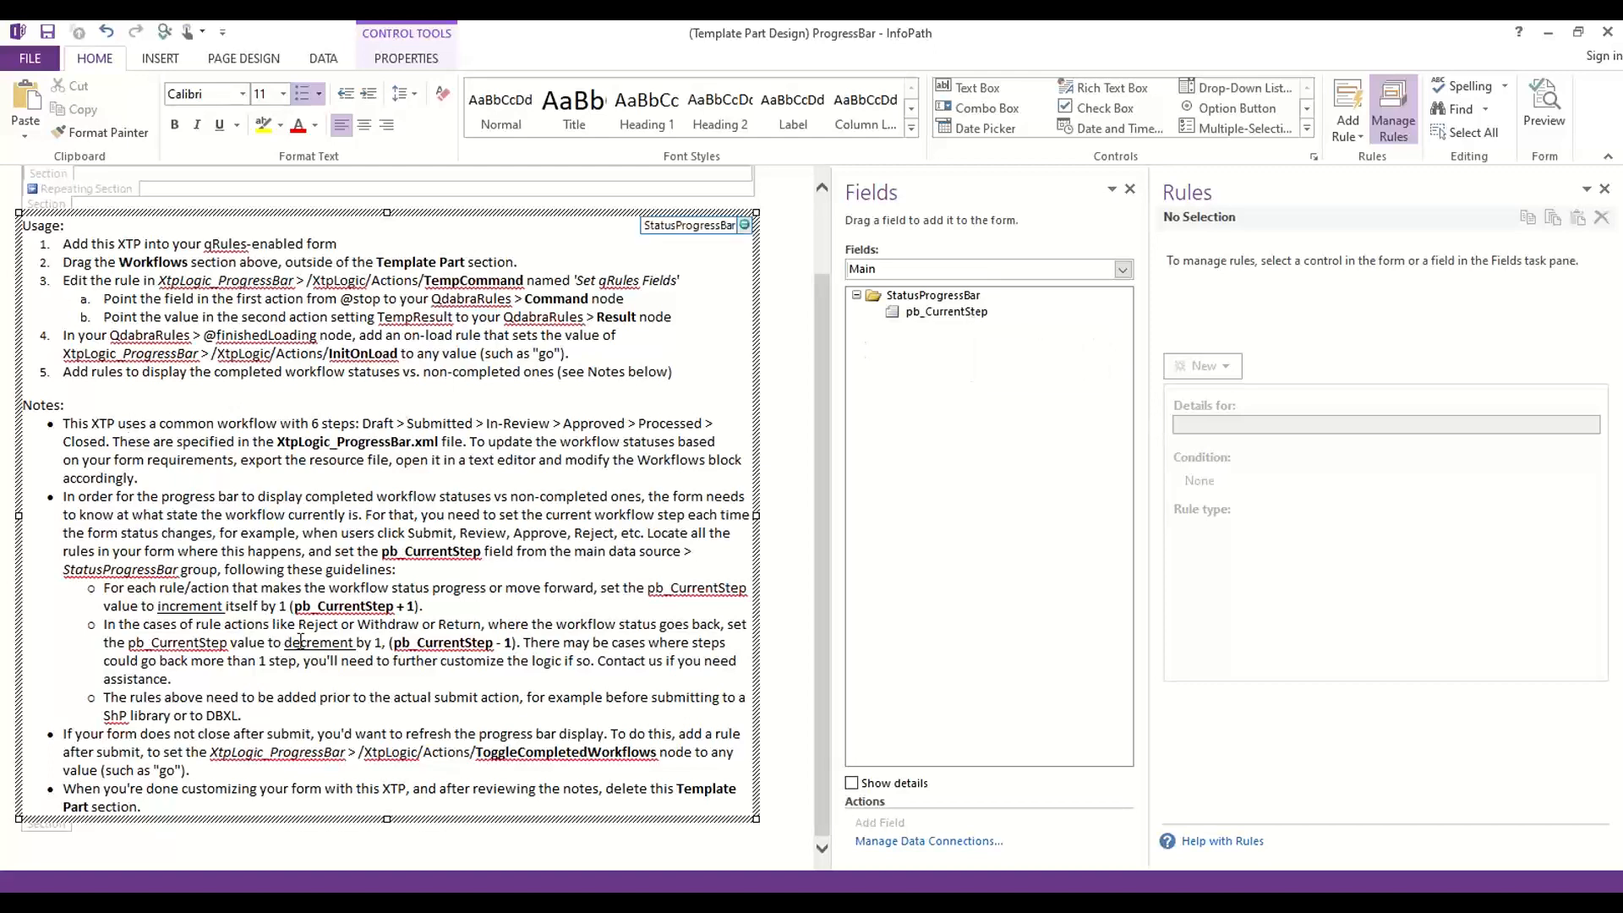
pyautogui.doubleClick(382, 625)
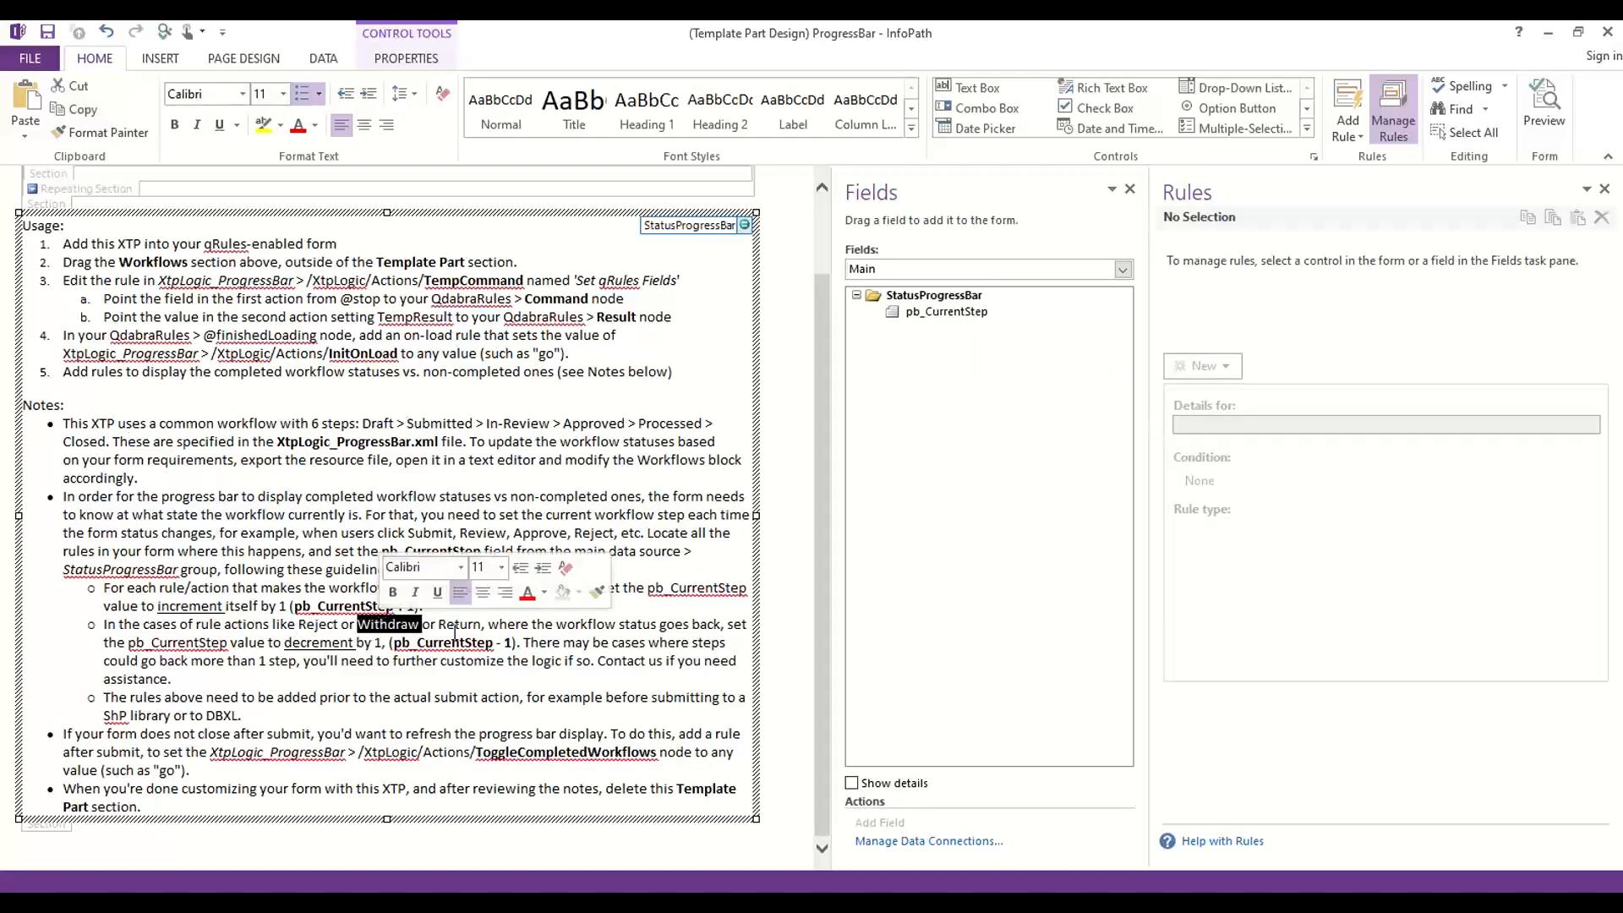
pyautogui.click(453, 643)
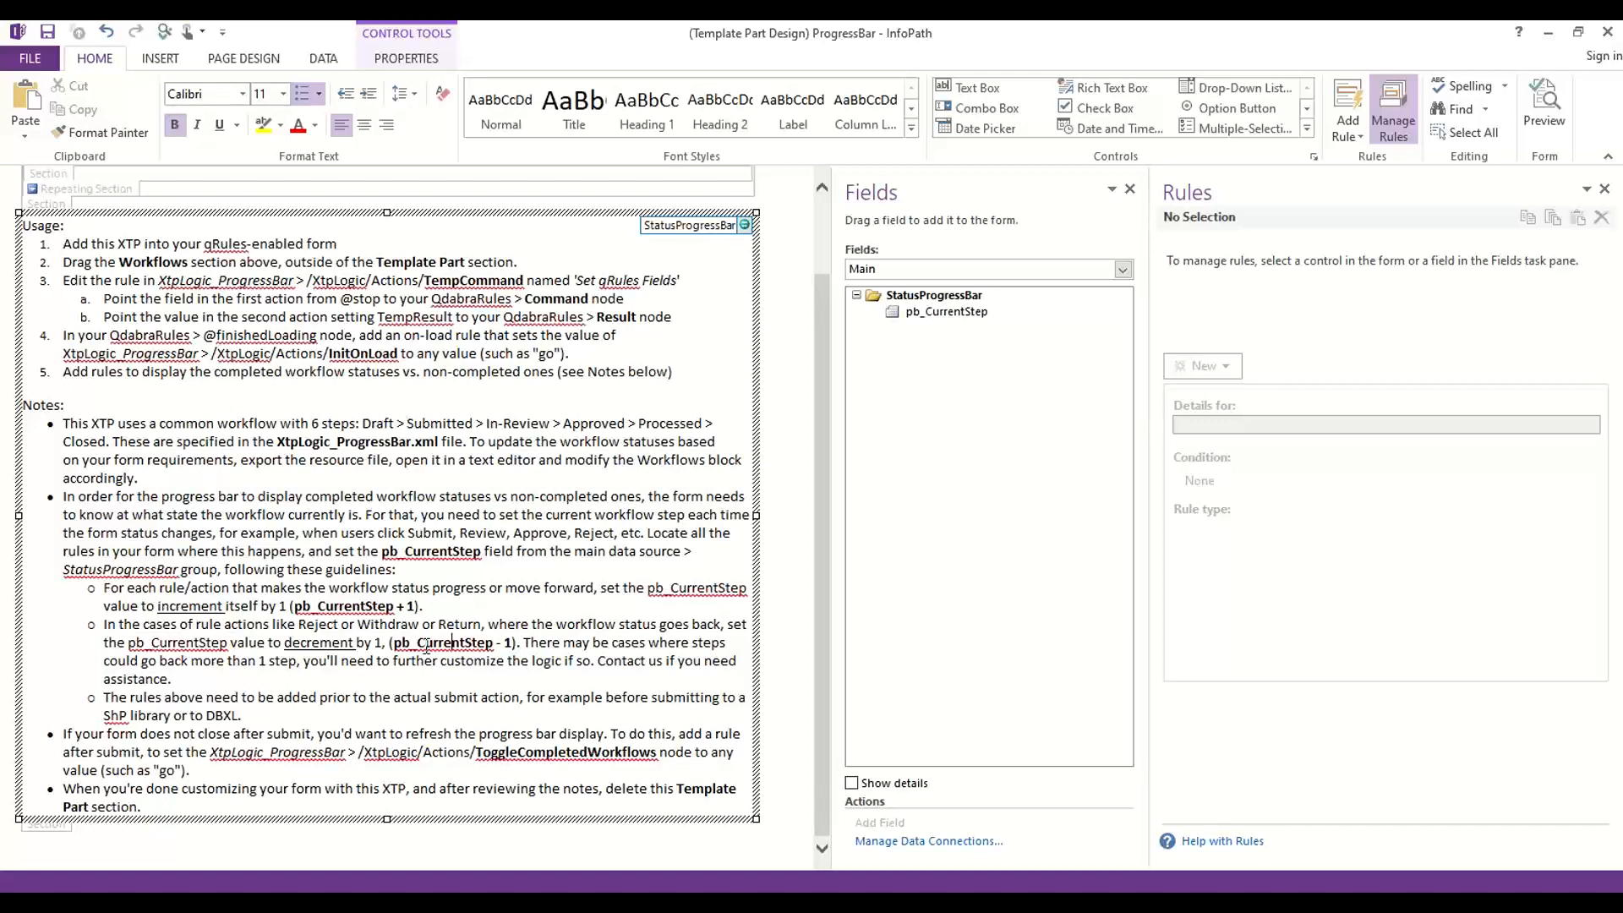
# - Switch back to the slide presentation and advance from the Demo slide to the Questions? slide
pyautogui.click(1551, 36)
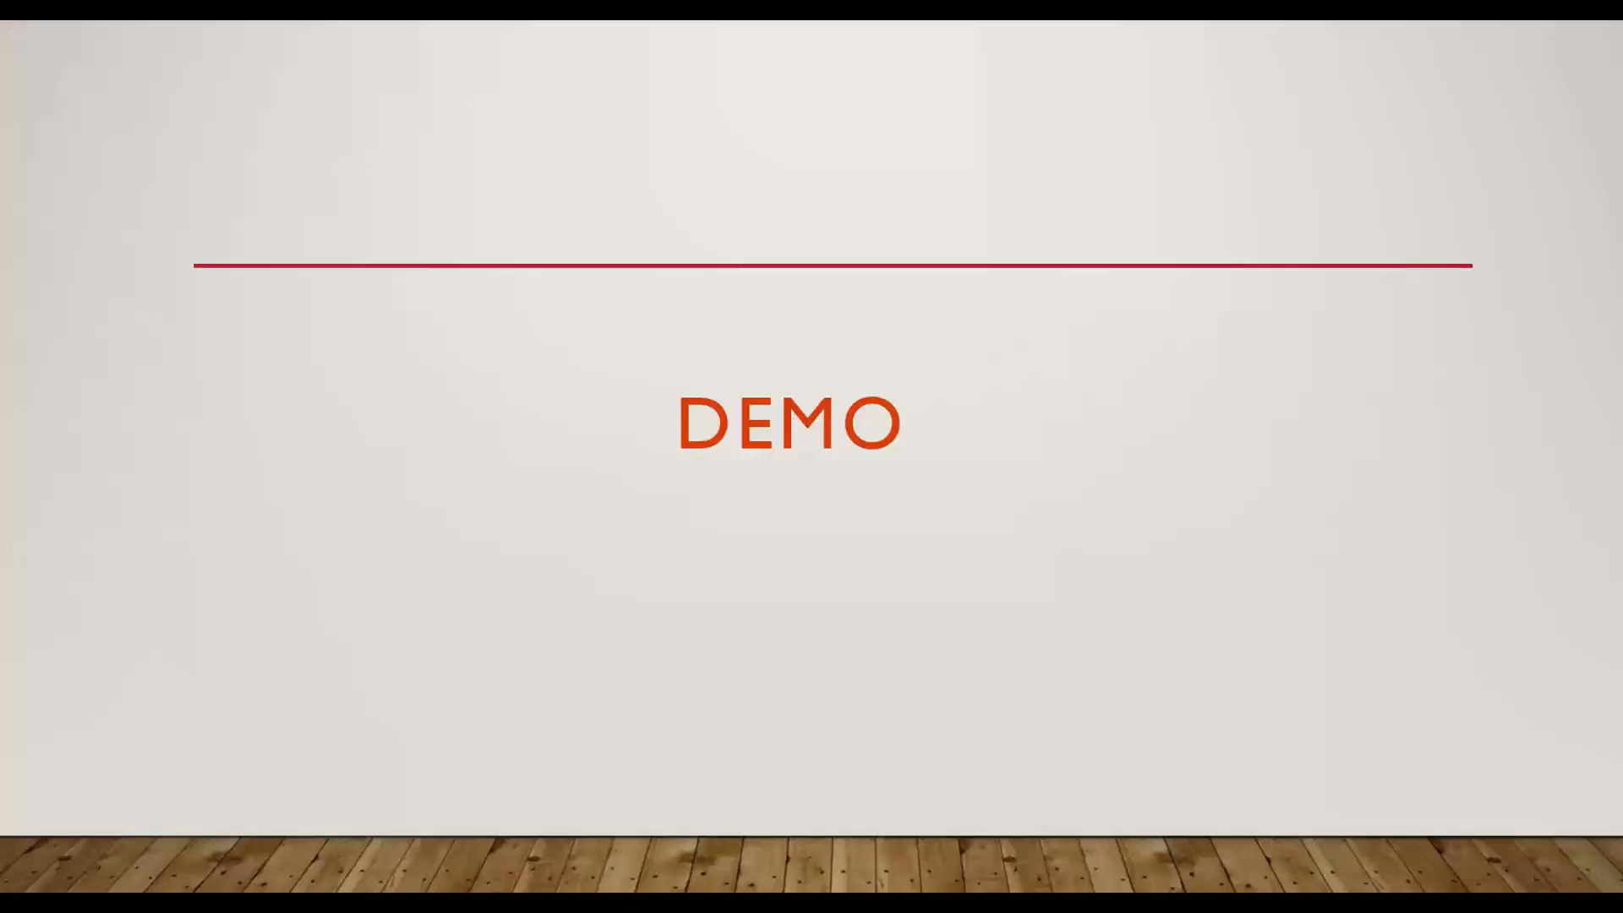
pyautogui.press('Right')
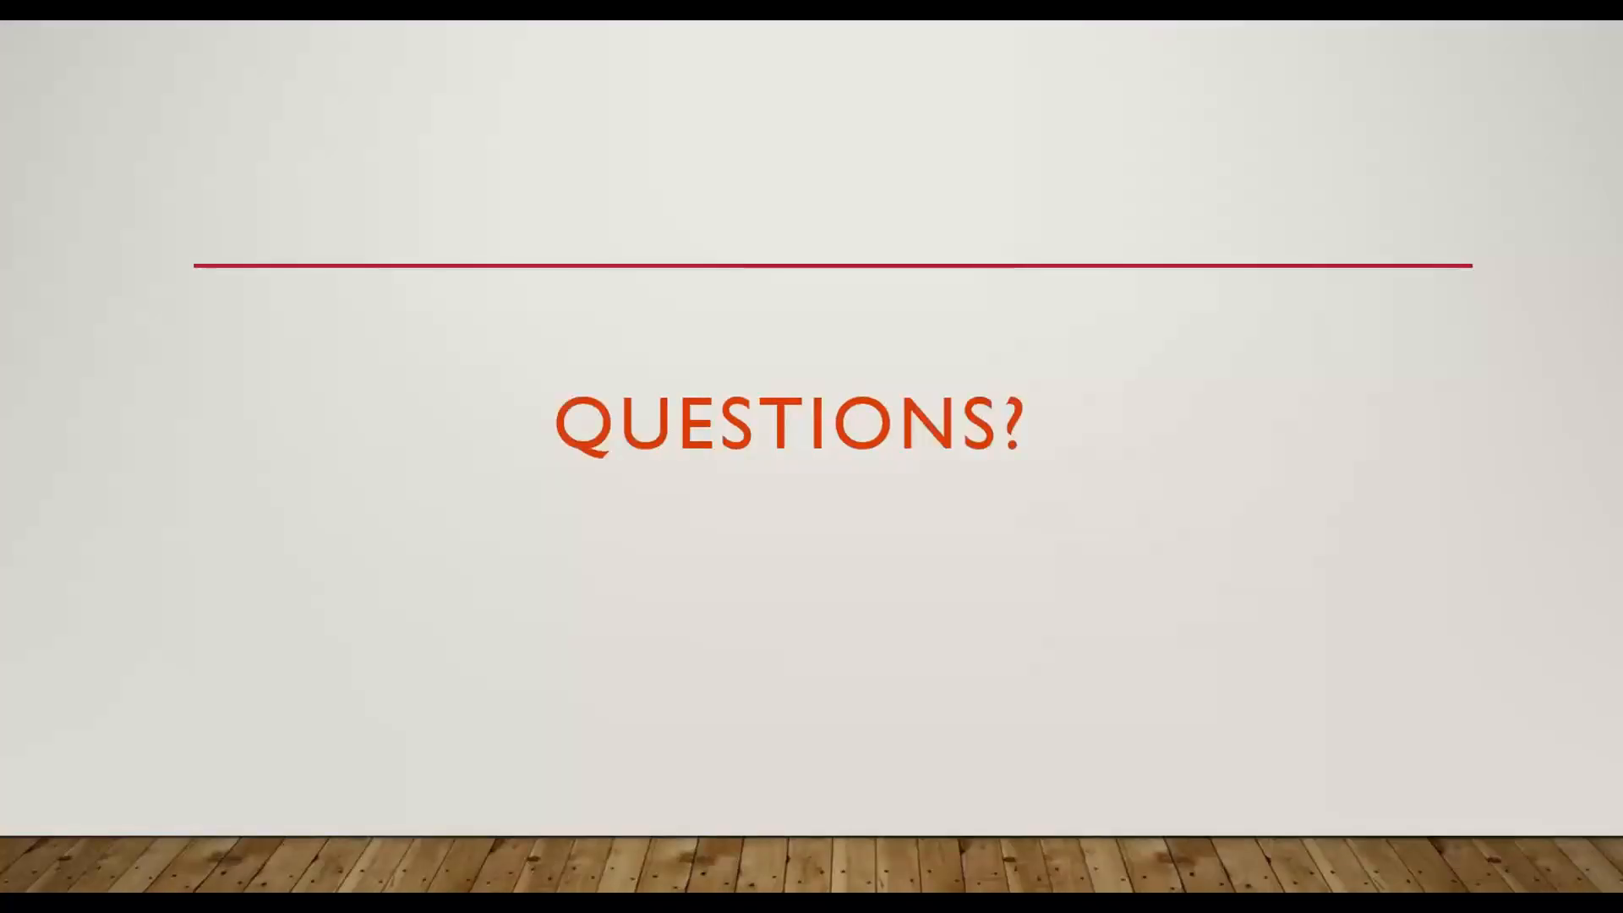